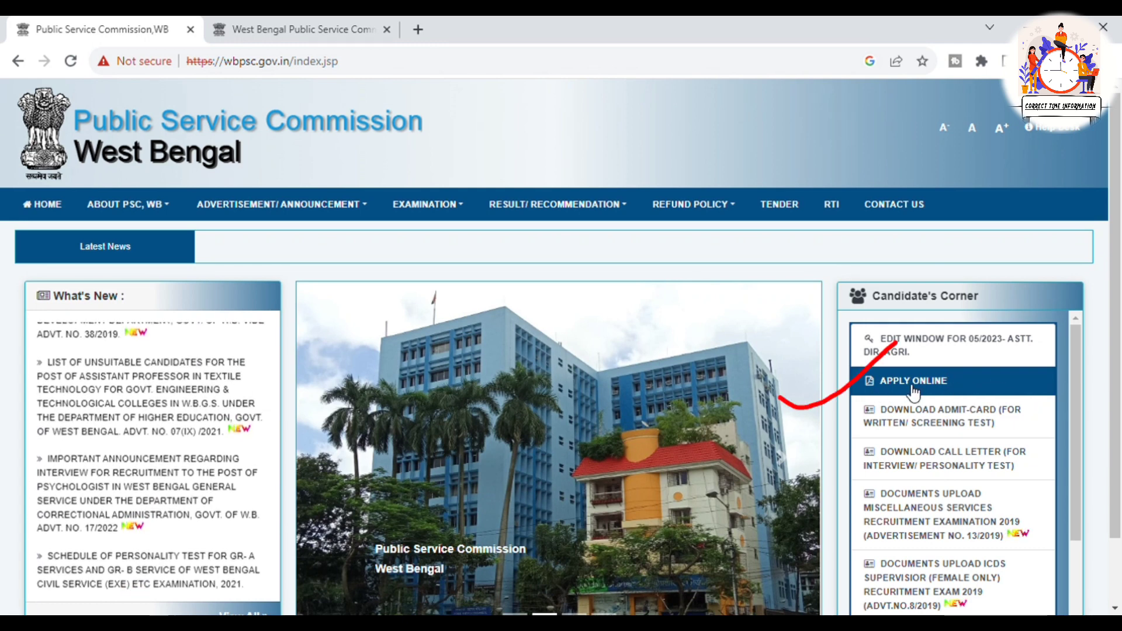
On the ucanapply portal, start applying for advertisement 04/2023 (Food & Supplies Sub-Inspector) to reach Sign In
{"action": "key", "text": "ctrl+Tab"}
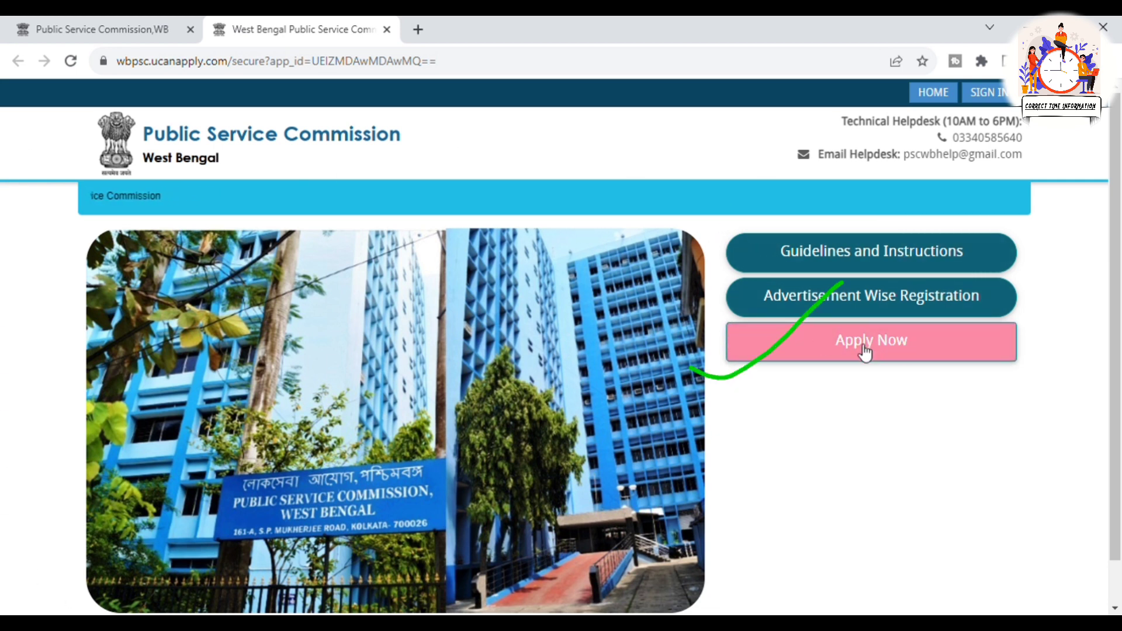
{"action": "left_click", "coordinate": [897, 350]}
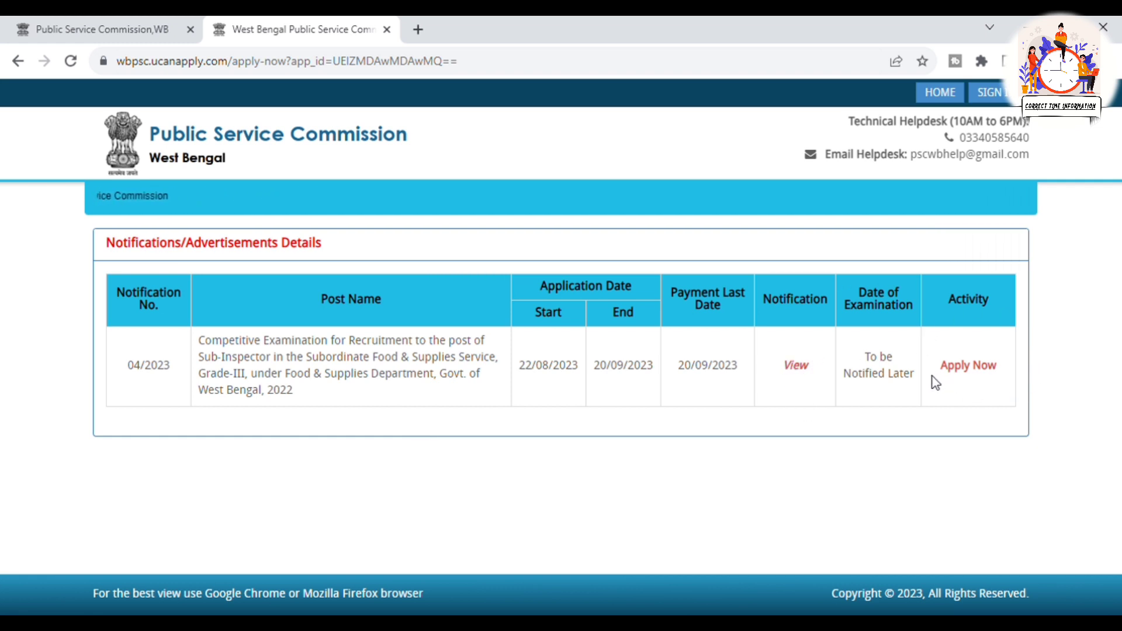
{"action": "left_click", "coordinate": [973, 368]}
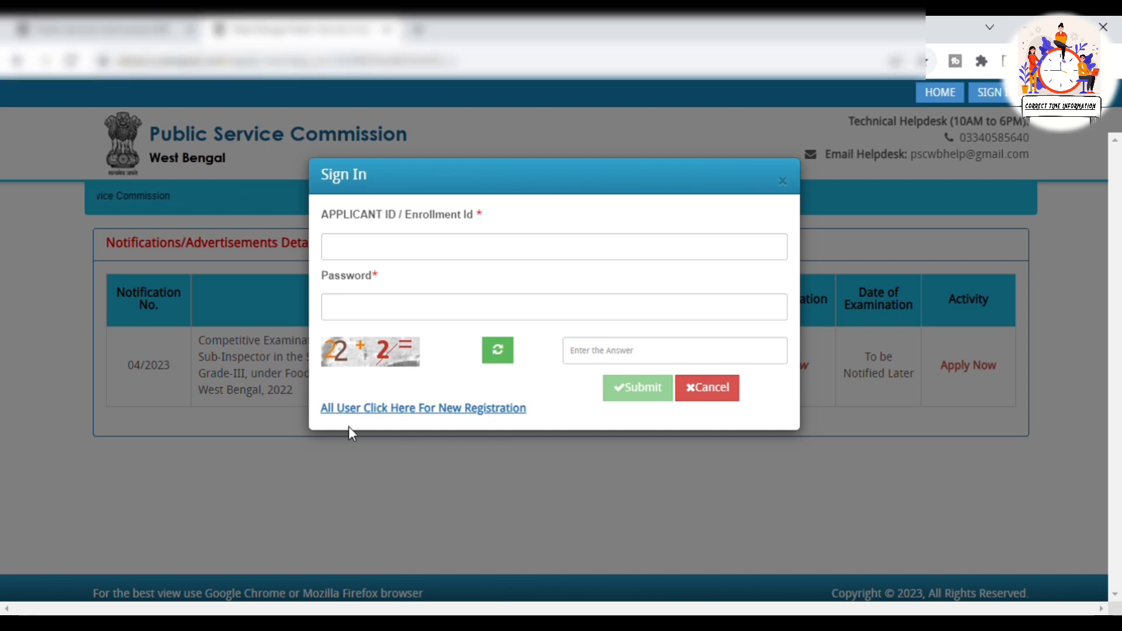
Register for the advertisement with the applicant's mobile number and captcha answer 22, then save
{"action": "left_click", "coordinate": [483, 416]}
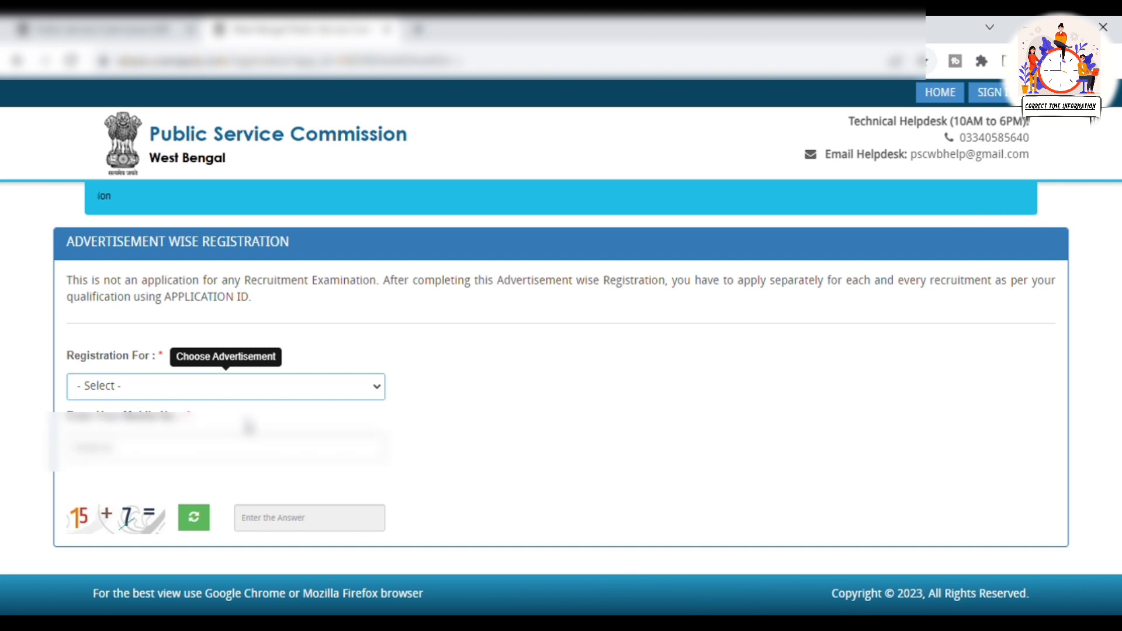
{"action": "left_click", "coordinate": [249, 427]}
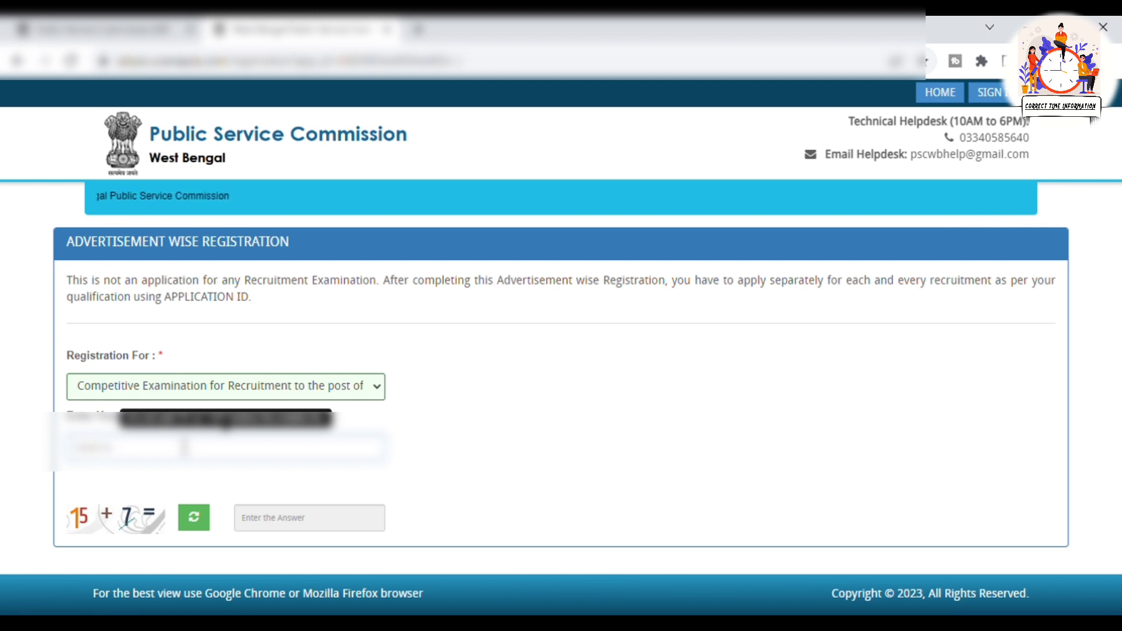
{"action": "type", "text": "7098"}
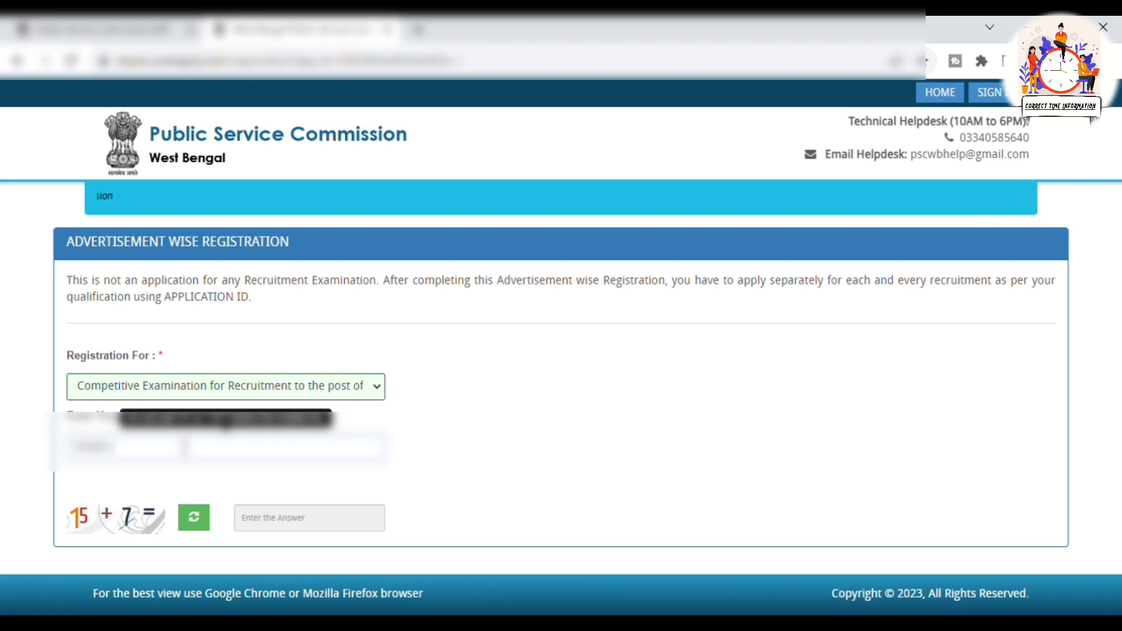
{"action": "type", "text": "56"}
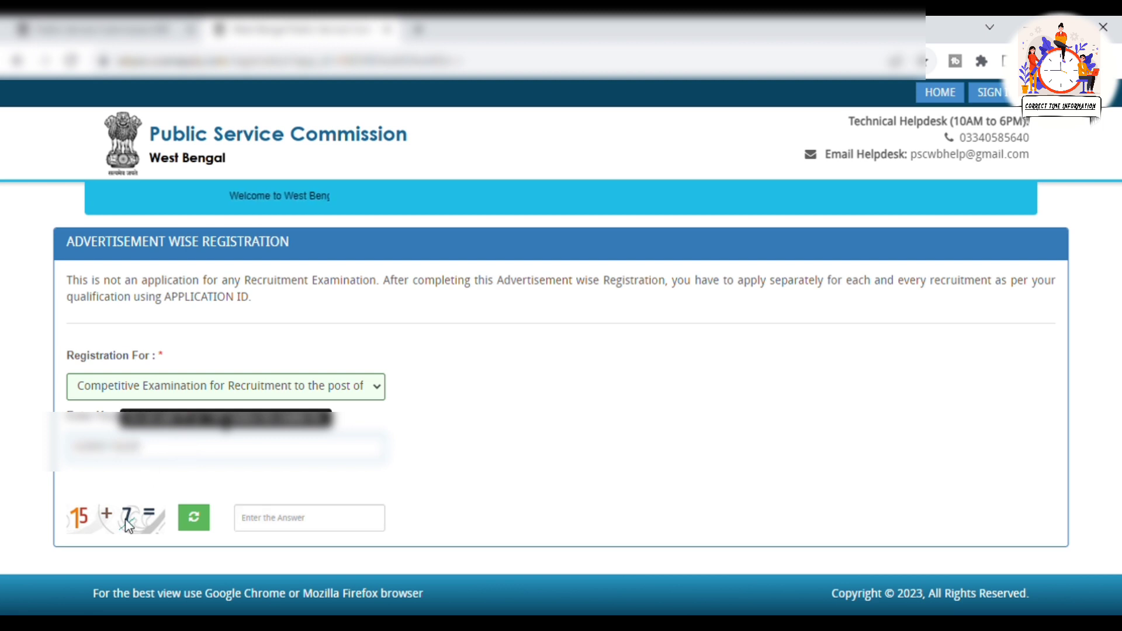
{"action": "left_click", "coordinate": [344, 536]}
{"action": "type", "text": "22"}
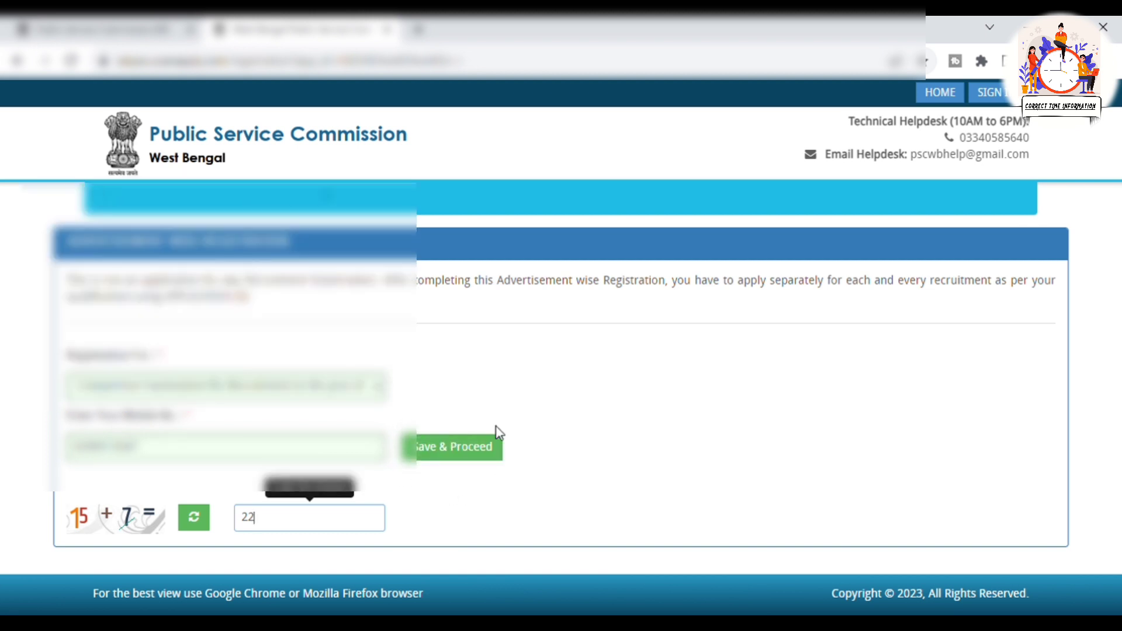
{"action": "left_click", "coordinate": [473, 460]}
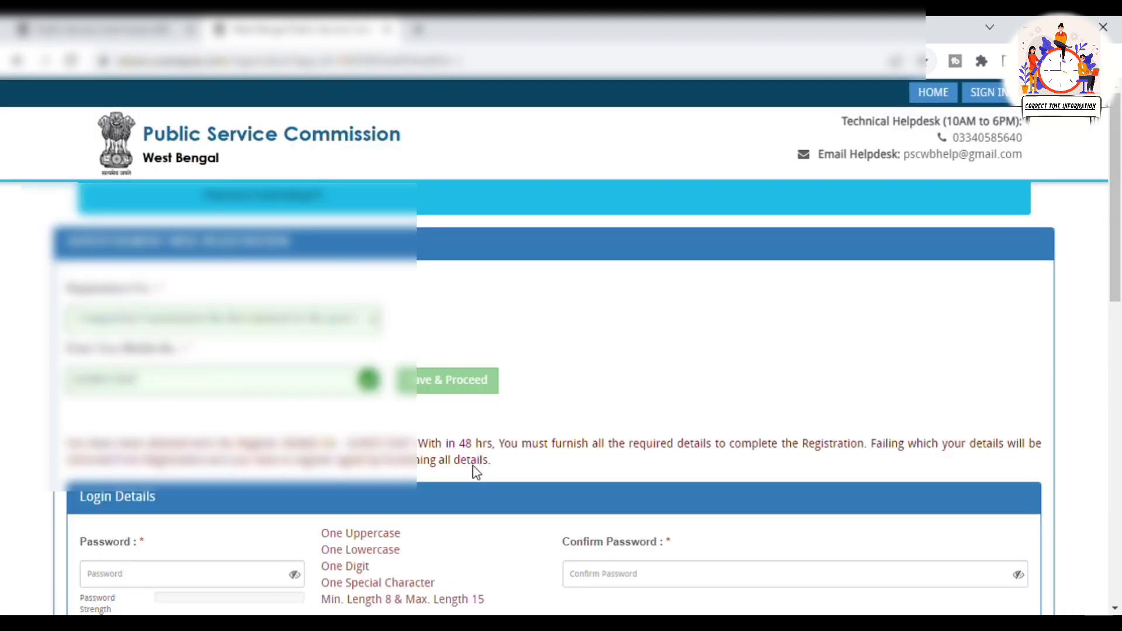
Enter the account password in Password and Confirm Password, reaching an Extra Strong rating
{"action": "scroll", "coordinate": [594, 384], "scroll_direction": "down", "scroll_amount": 4}
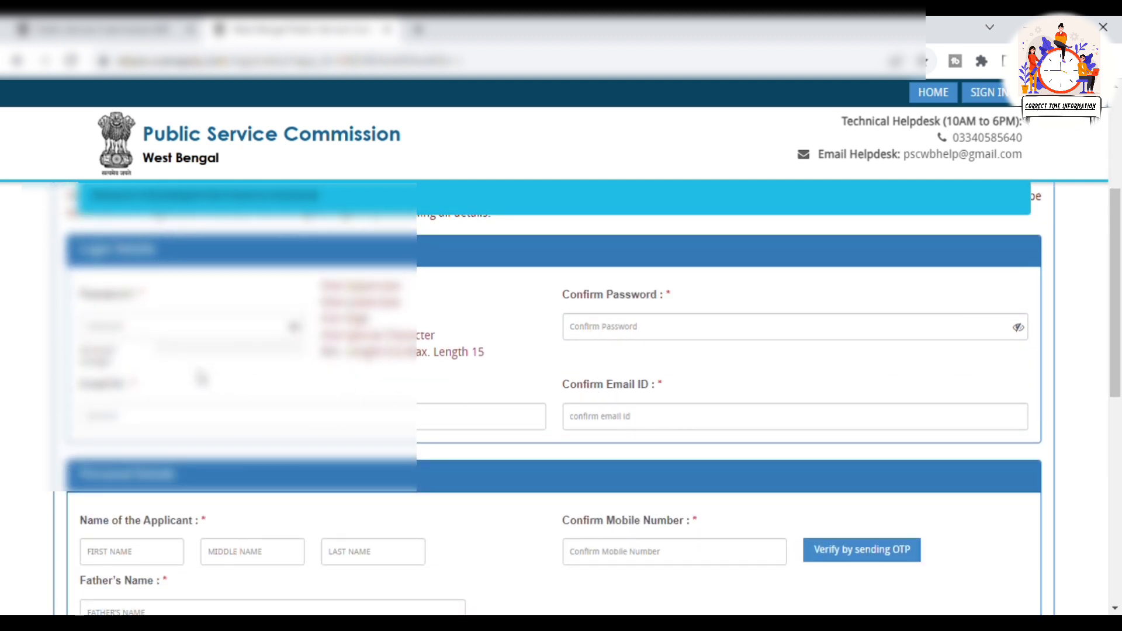
{"action": "scroll", "coordinate": [326, 392], "scroll_direction": "up", "scroll_amount": 1}
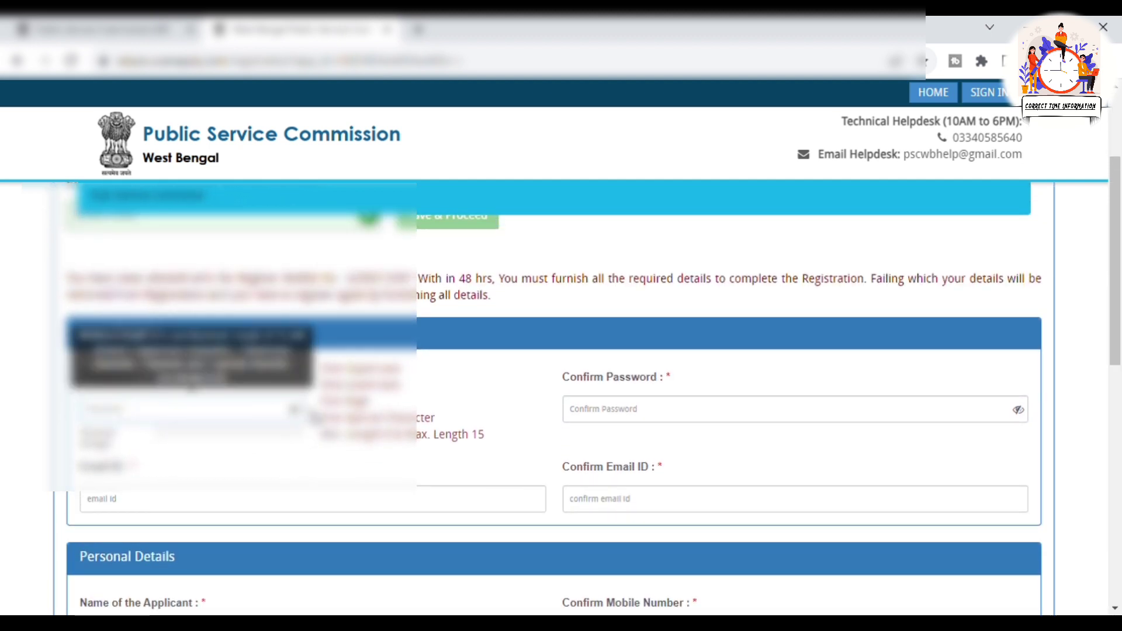
{"action": "left_click", "coordinate": [205, 412]}
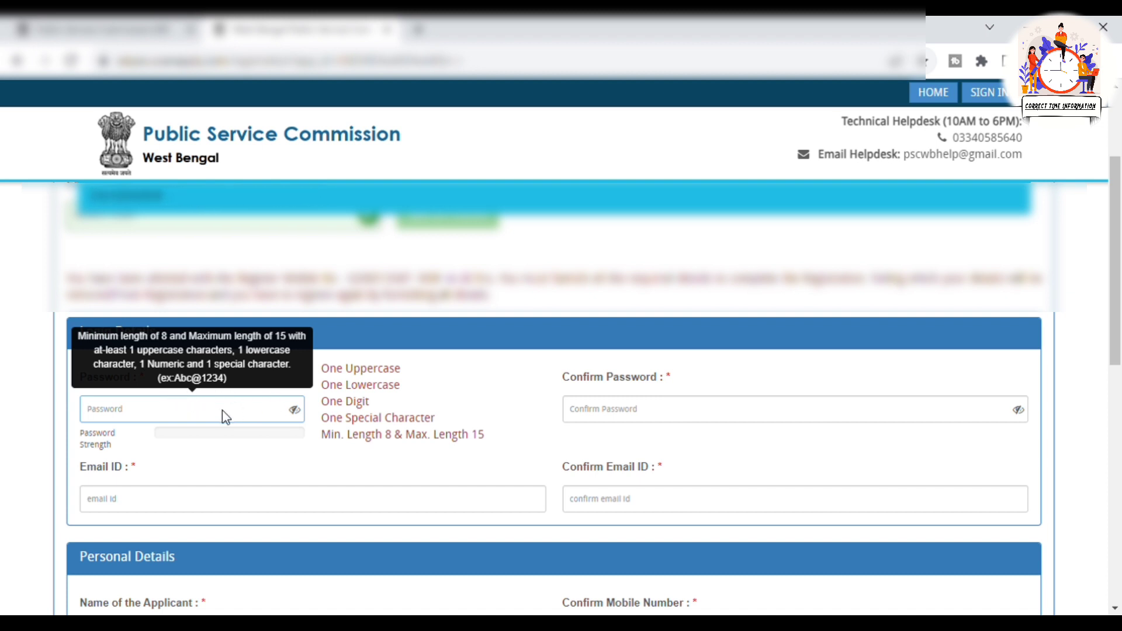
{"action": "type", "text": "A"}
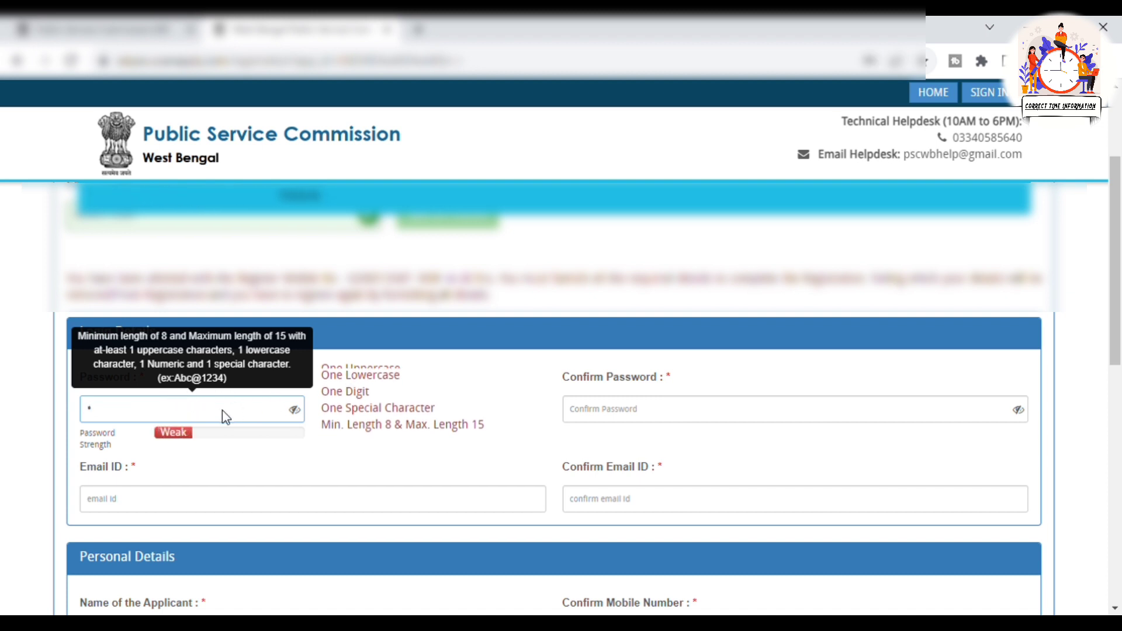
{"action": "type", "text": "bcdef@123"}
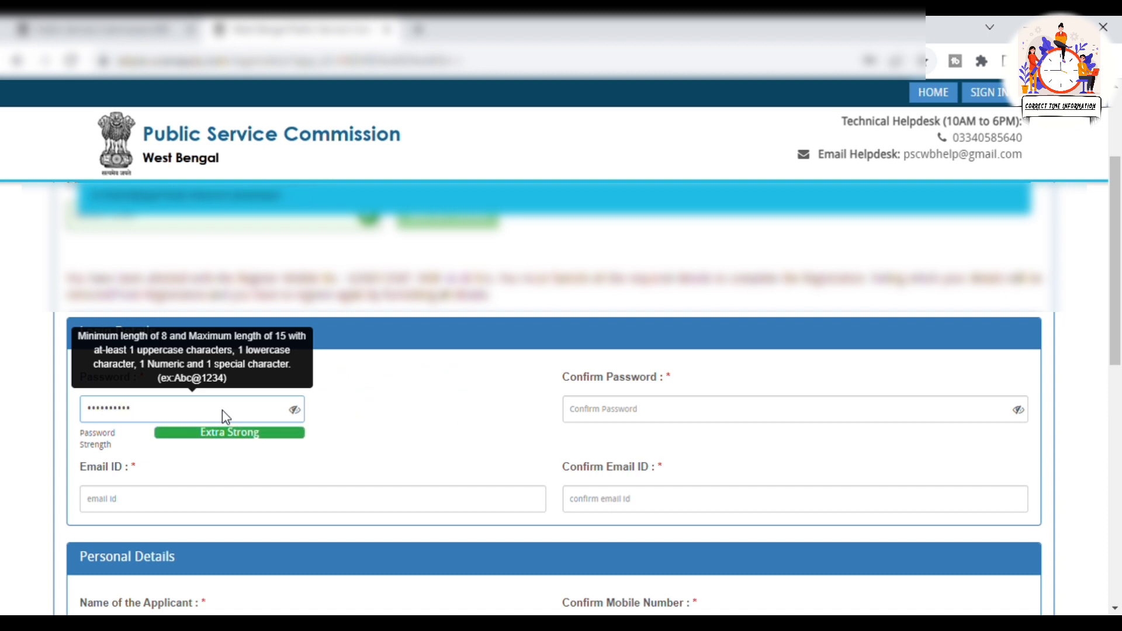
{"action": "key", "text": "Tab"}
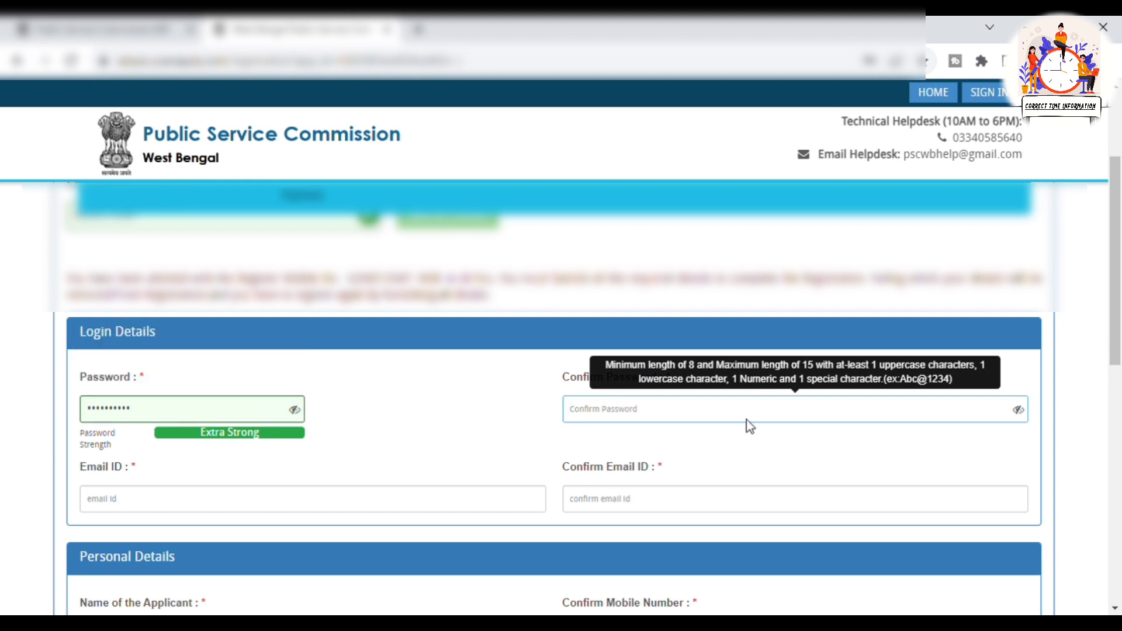
{"action": "type", "text": "*****"}
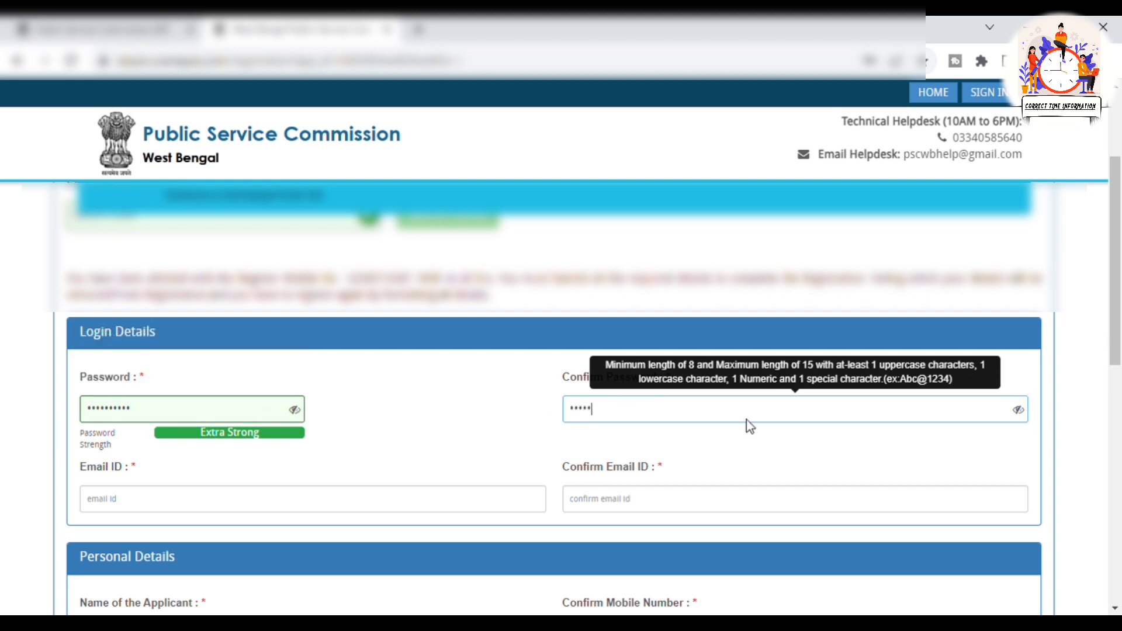
{"action": "type", "text": "*****"}
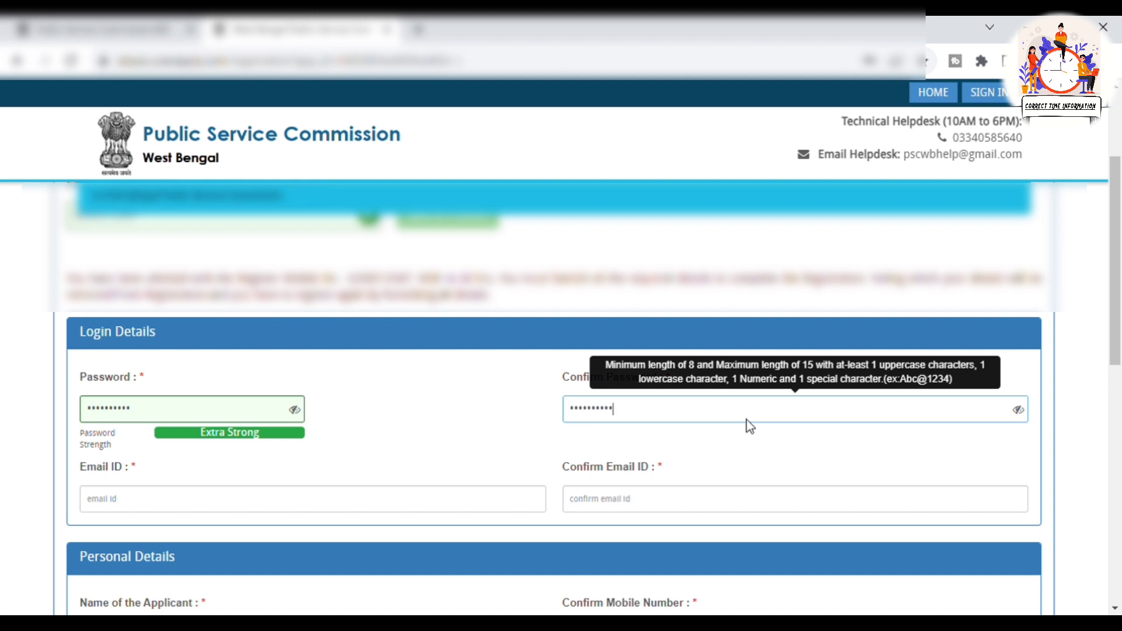
{"action": "scroll", "coordinate": [746, 419], "scroll_direction": "down", "scroll_amount": 2}
{"action": "left_click", "coordinate": [339, 416]}
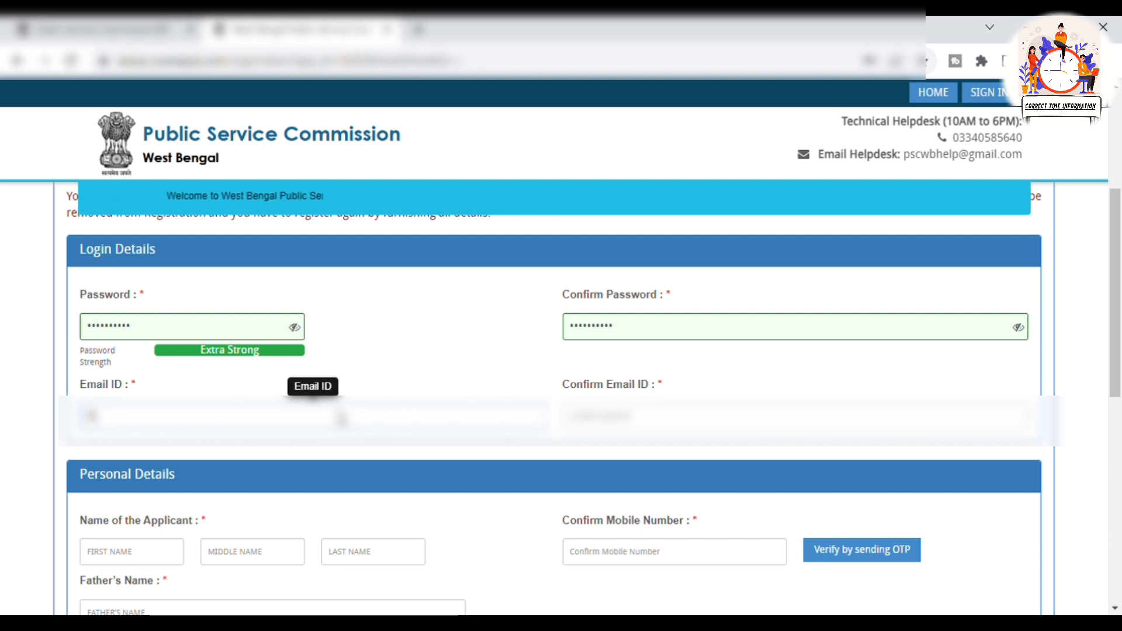
Paste the applicant's e-mail address into both Email ID and Confirm Email ID
{"action": "key", "text": "ctrl+v"}
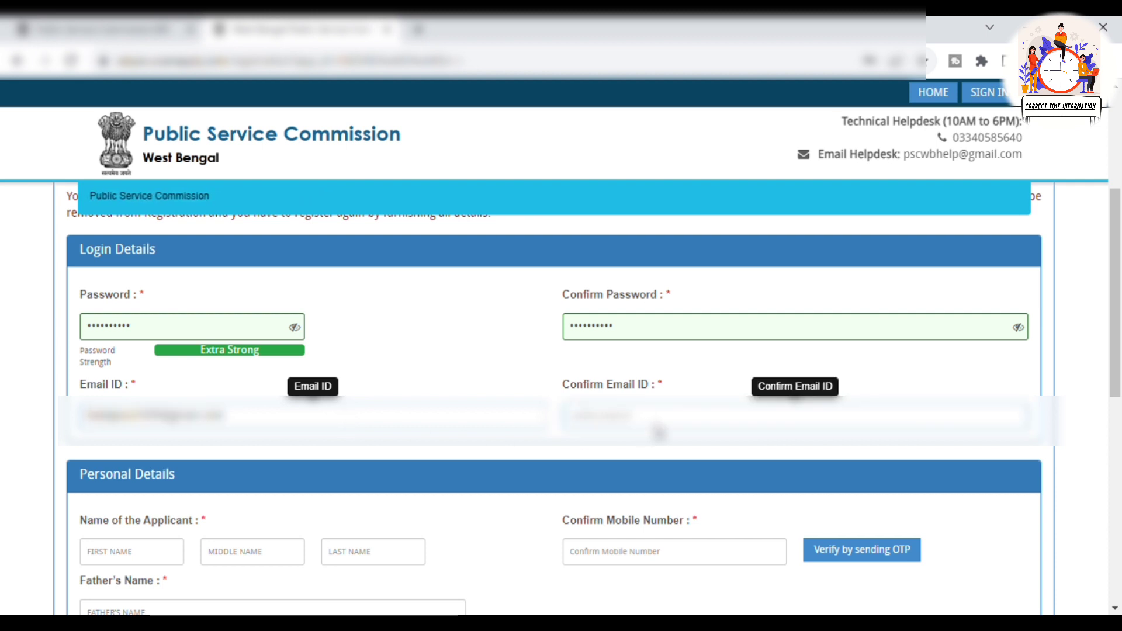
{"action": "left_click", "coordinate": [664, 420]}
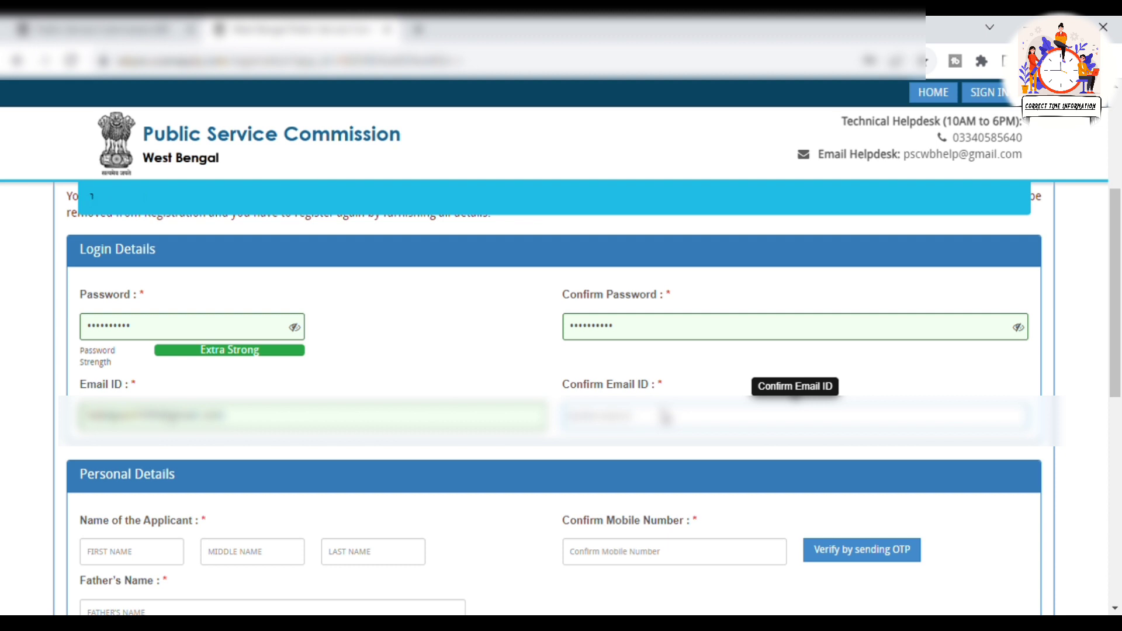
{"action": "key", "text": "ctrl+v"}
Step through the first, middle and last name fields without entering anything
{"action": "key", "text": "Tab"}
{"action": "scroll", "coordinate": [408, 445], "scroll_direction": "down", "scroll_amount": 2}
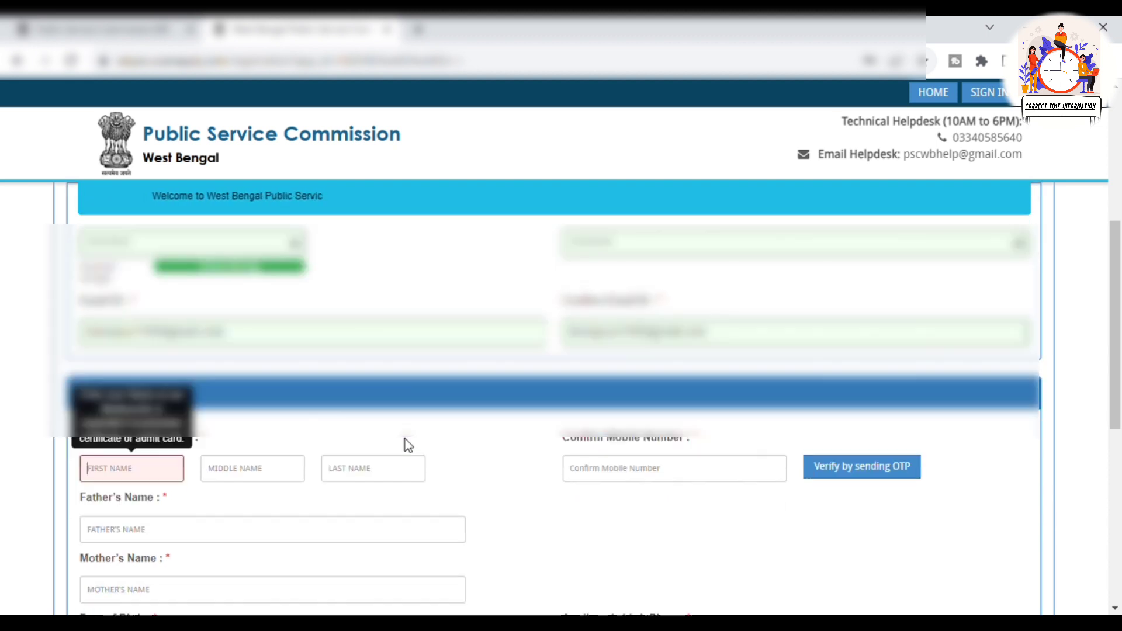
{"action": "scroll", "coordinate": [408, 445], "scroll_direction": "down", "scroll_amount": 2}
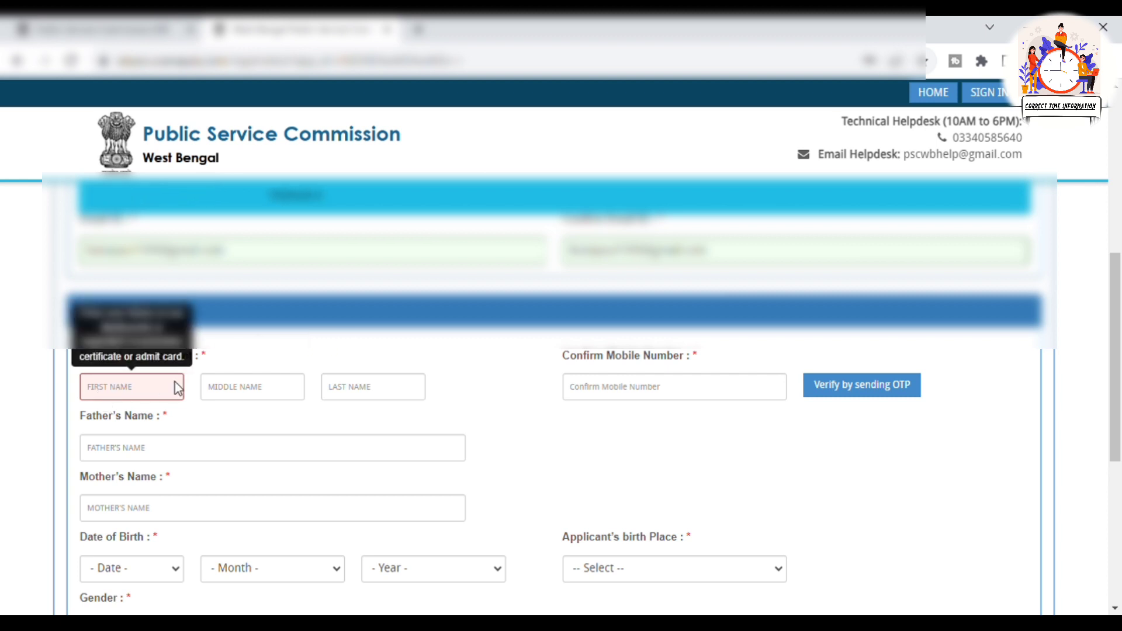
{"action": "left_click", "coordinate": [239, 395]}
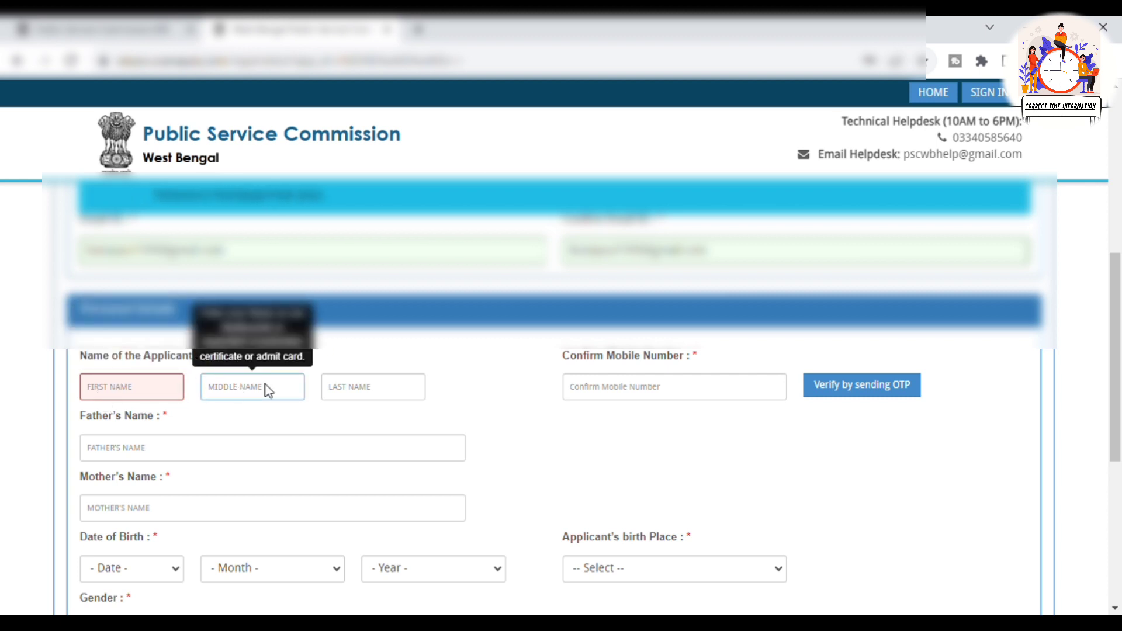
{"action": "left_click", "coordinate": [363, 391]}
{"action": "left_click", "coordinate": [769, 425]}
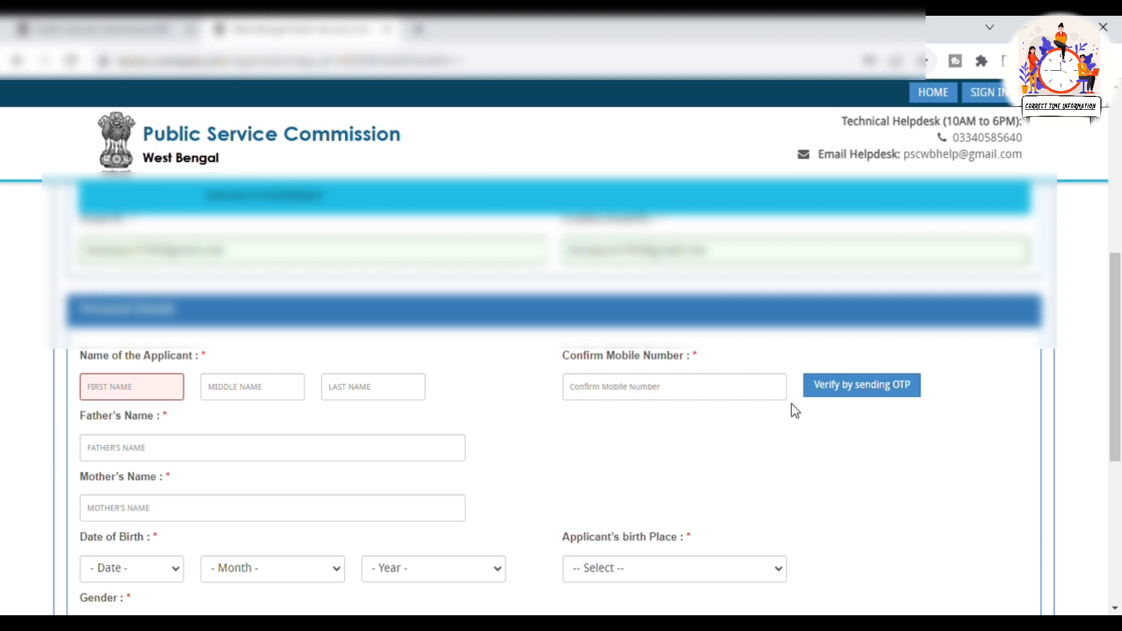
{"action": "scroll", "coordinate": [793, 404], "scroll_direction": "down", "scroll_amount": 1}
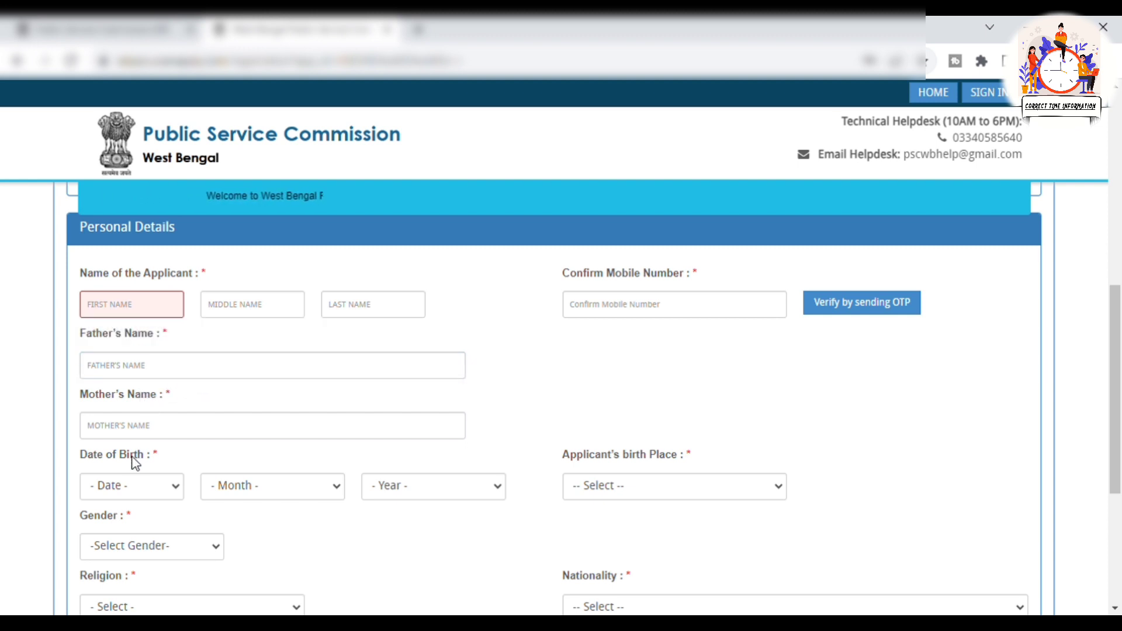
Fill in the personal details and set Category Details to OBC-B (Non-Creamy Layer) with certificate fields
{"action": "left_click", "coordinate": [149, 430]}
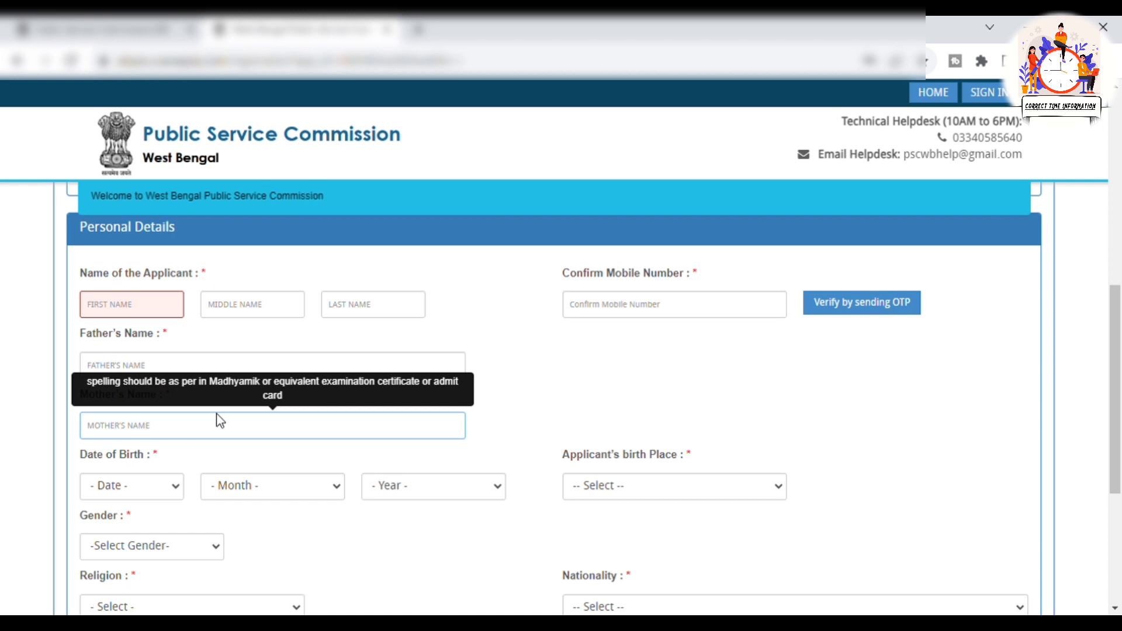
{"action": "scroll", "coordinate": [225, 430], "scroll_direction": "down", "scroll_amount": 1}
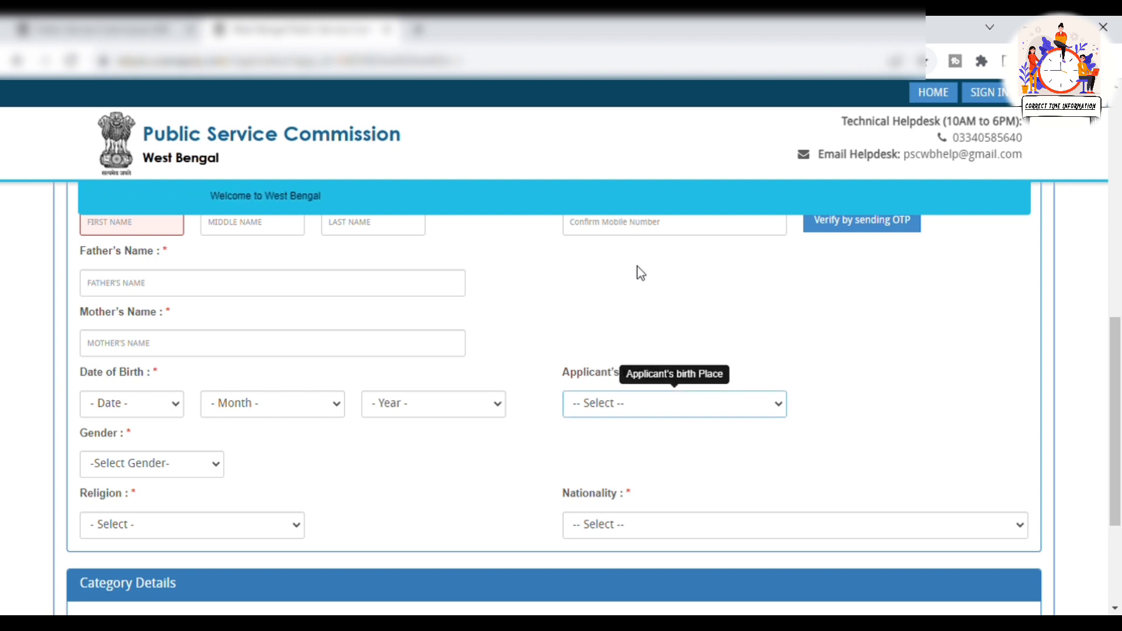
{"action": "left_click", "coordinate": [865, 339]}
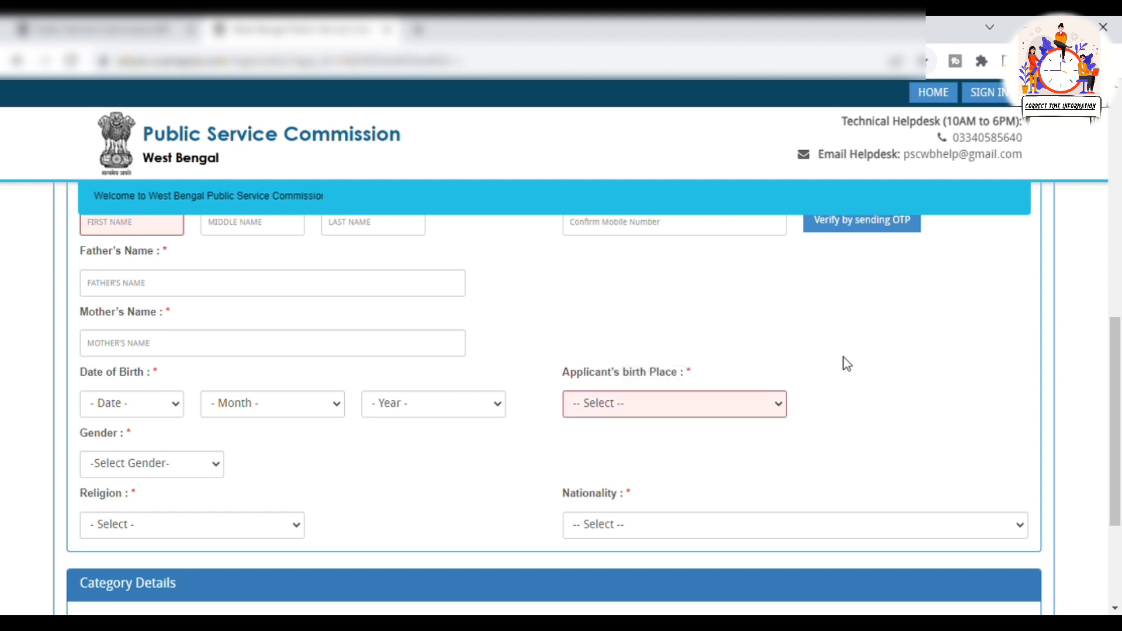
{"action": "scroll", "coordinate": [777, 385], "scroll_direction": "down", "scroll_amount": 3}
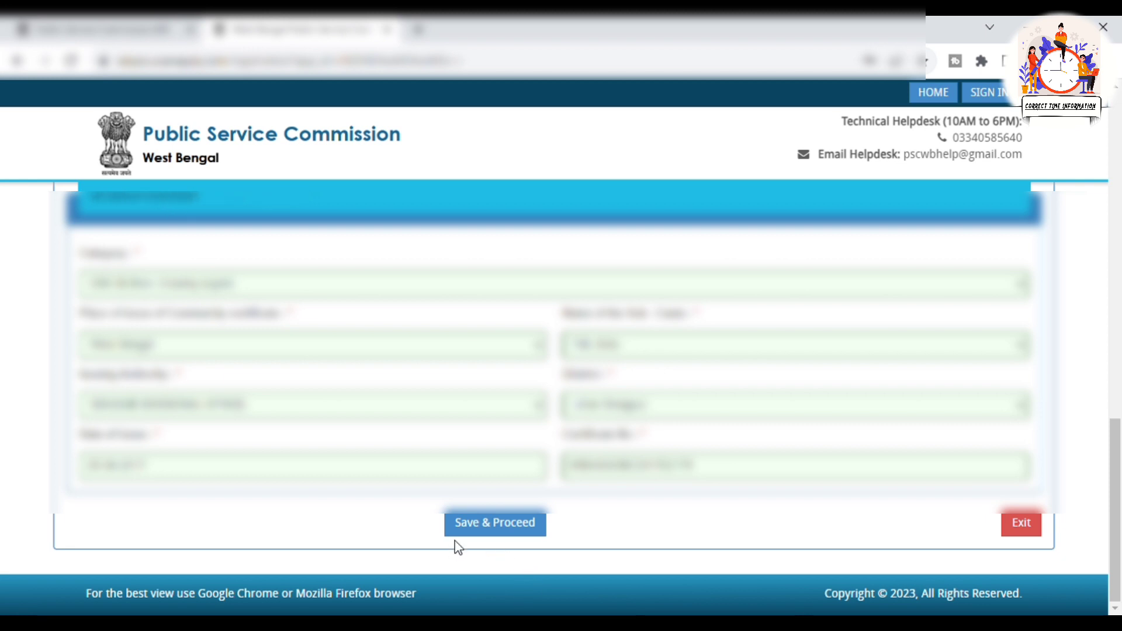
Save the personal and category details to move on to the address stage
{"action": "left_click", "coordinate": [511, 531]}
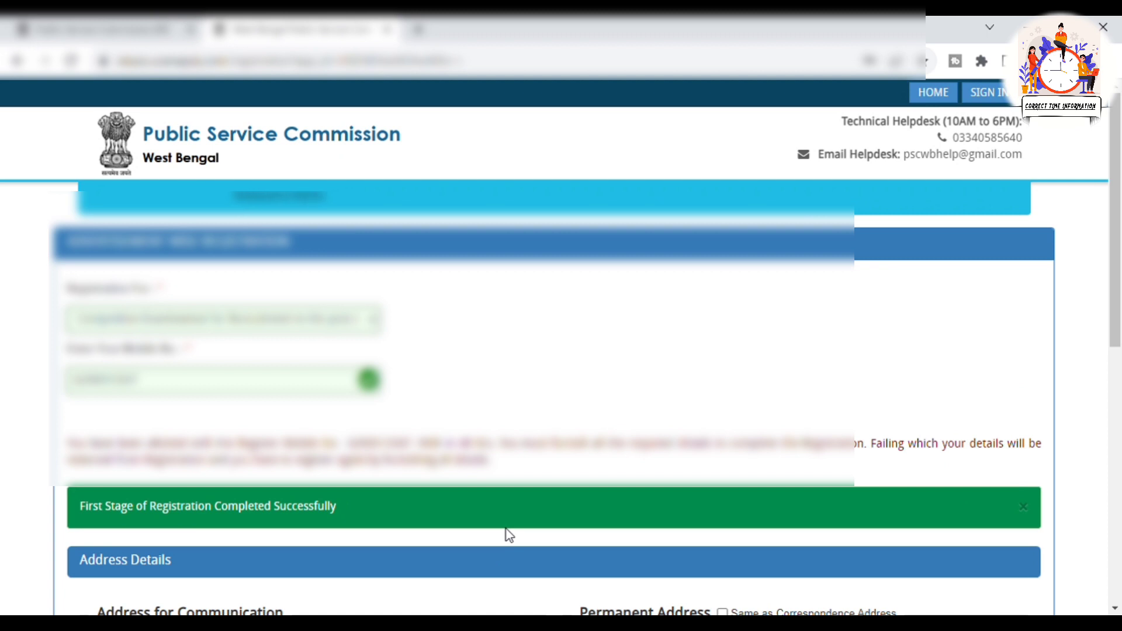
{"action": "scroll", "coordinate": [508, 533], "scroll_direction": "down", "scroll_amount": 5}
{"action": "scroll", "coordinate": [664, 431], "scroll_direction": "up", "scroll_amount": 3}
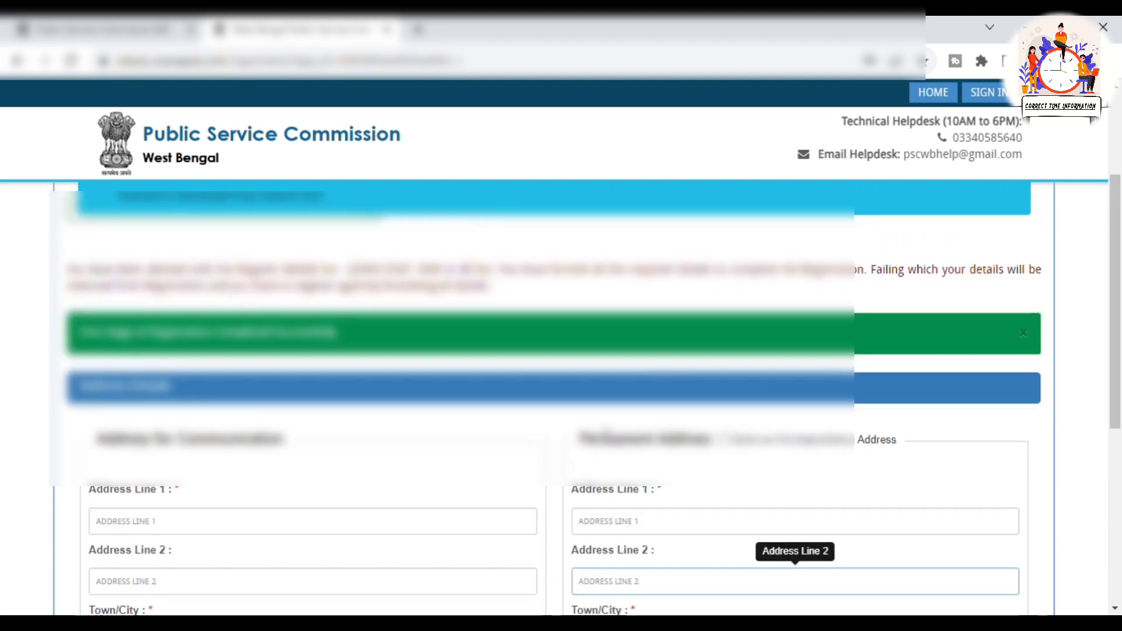
{"action": "scroll", "coordinate": [245, 441], "scroll_direction": "down", "scroll_amount": 1}
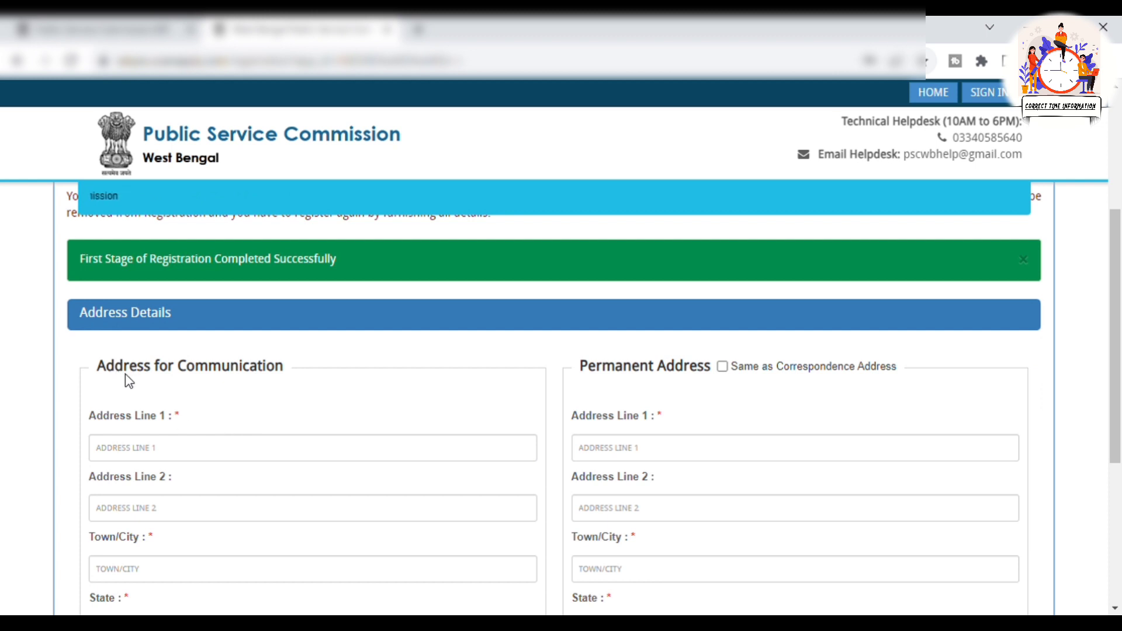
{"action": "scroll", "coordinate": [133, 388], "scroll_direction": "down", "scroll_amount": 1}
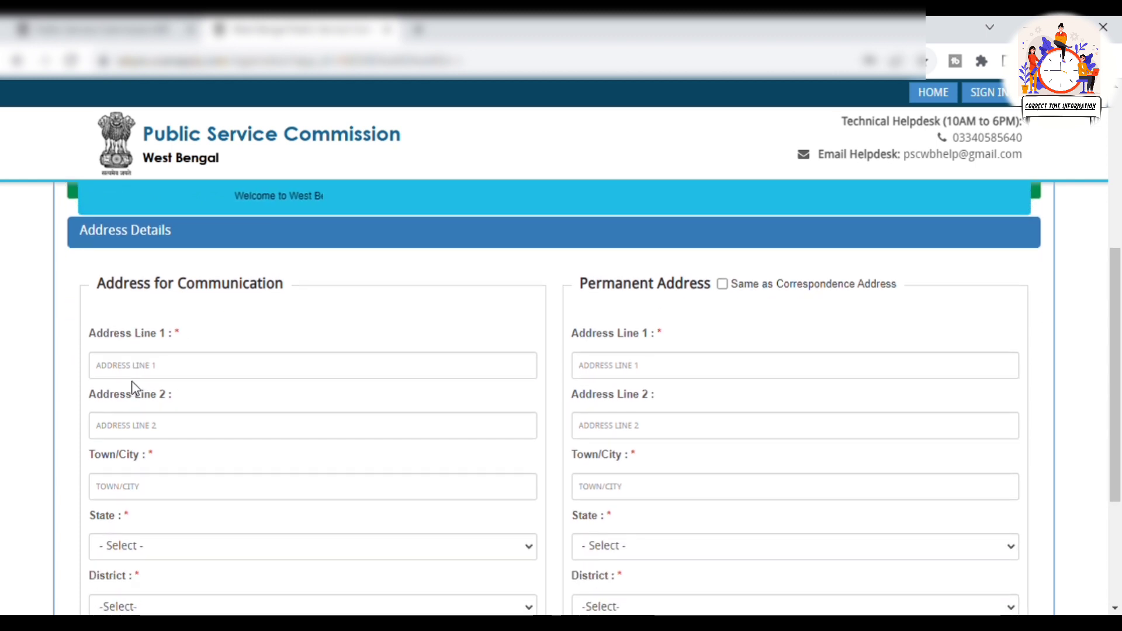
Fill in communication and permanent addresses with town, state, district and pincode, and save
{"action": "left_click", "coordinate": [143, 371]}
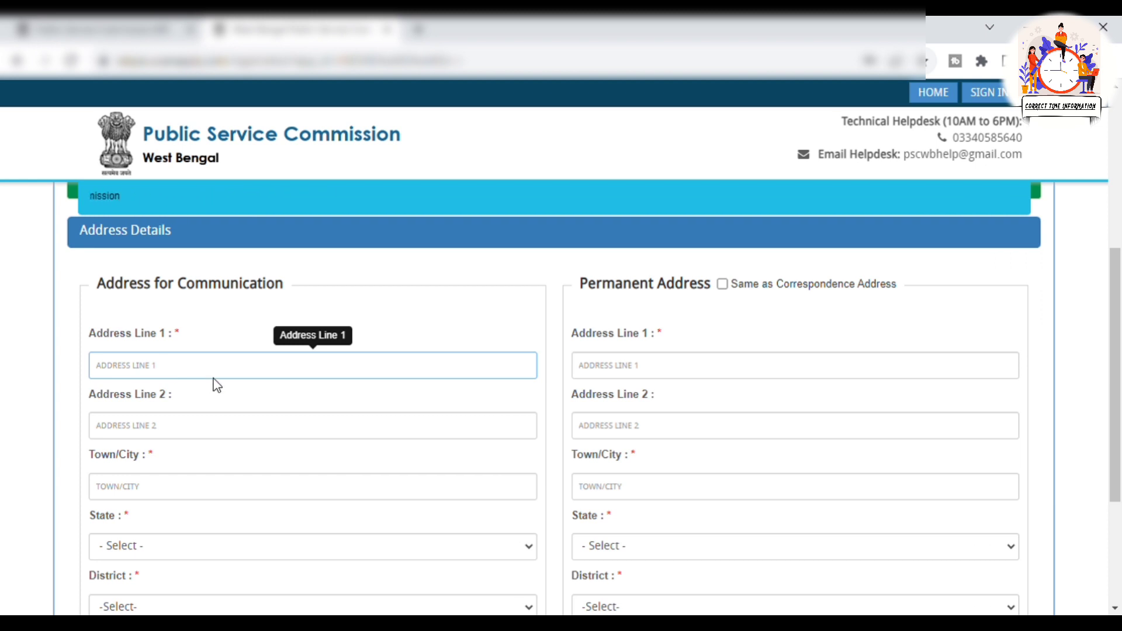
{"action": "scroll", "coordinate": [219, 376], "scroll_direction": "down", "scroll_amount": 3}
{"action": "scroll", "coordinate": [217, 373], "scroll_direction": "up", "scroll_amount": 2}
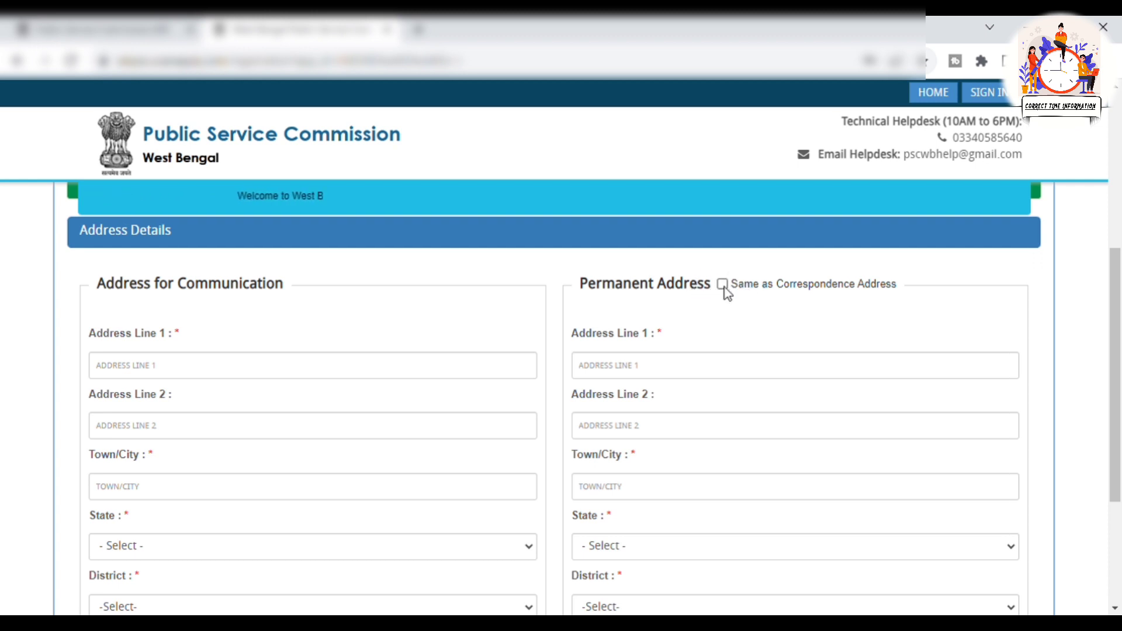
{"action": "left_click", "coordinate": [232, 370]}
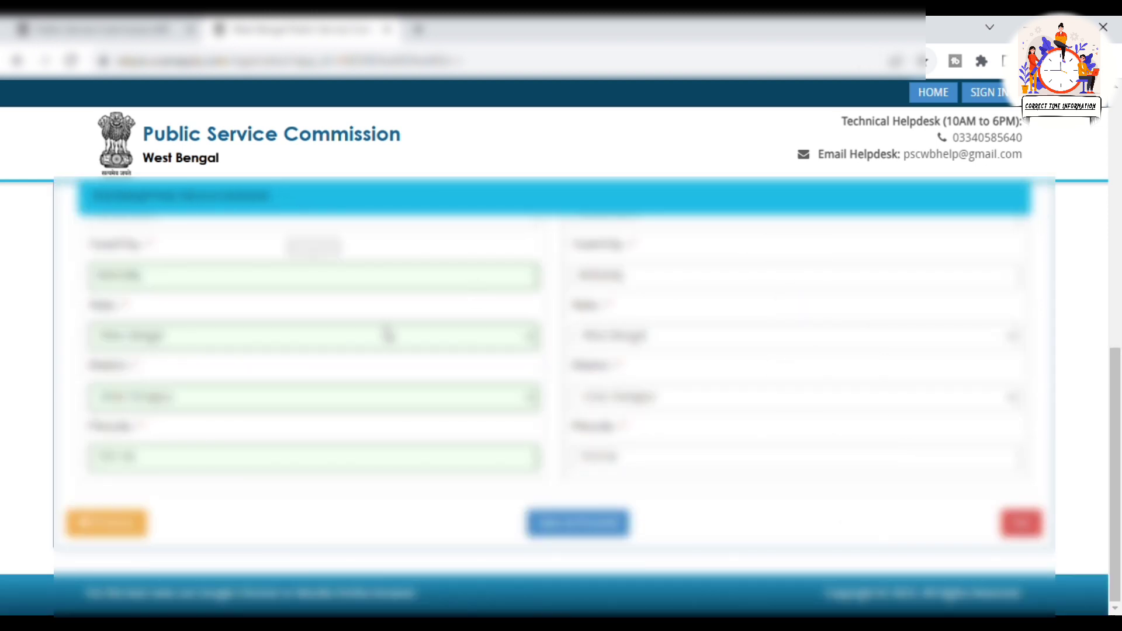
{"action": "left_click", "coordinate": [575, 528]}
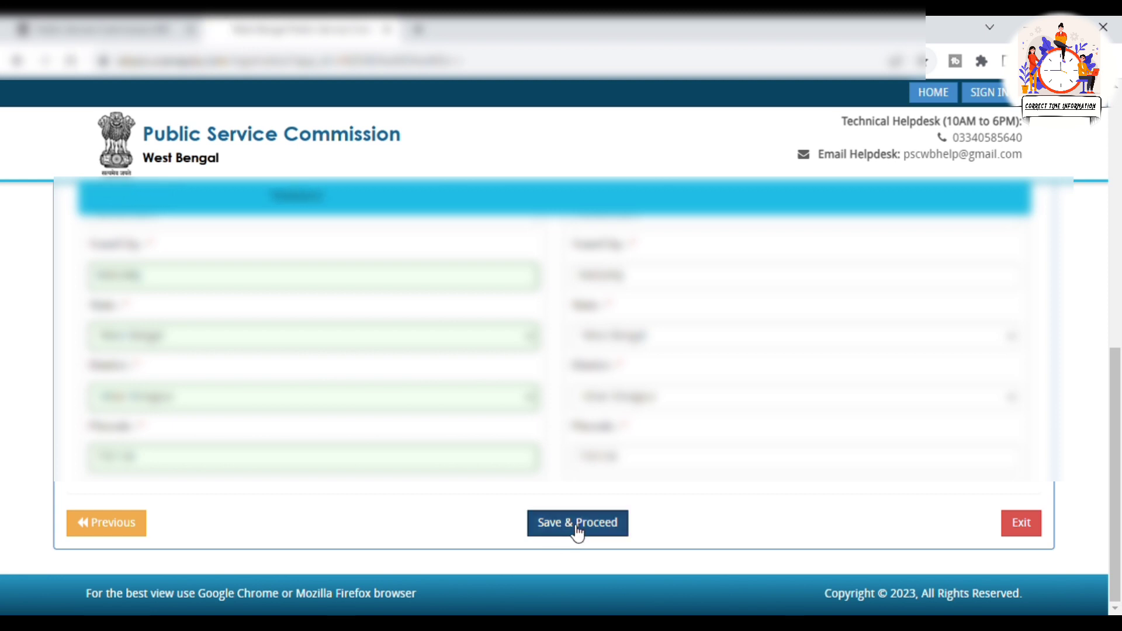
Review the photo and signature instructions and save that stage to reach the registration preview
{"action": "scroll", "coordinate": [594, 382], "scroll_direction": "down", "scroll_amount": 3}
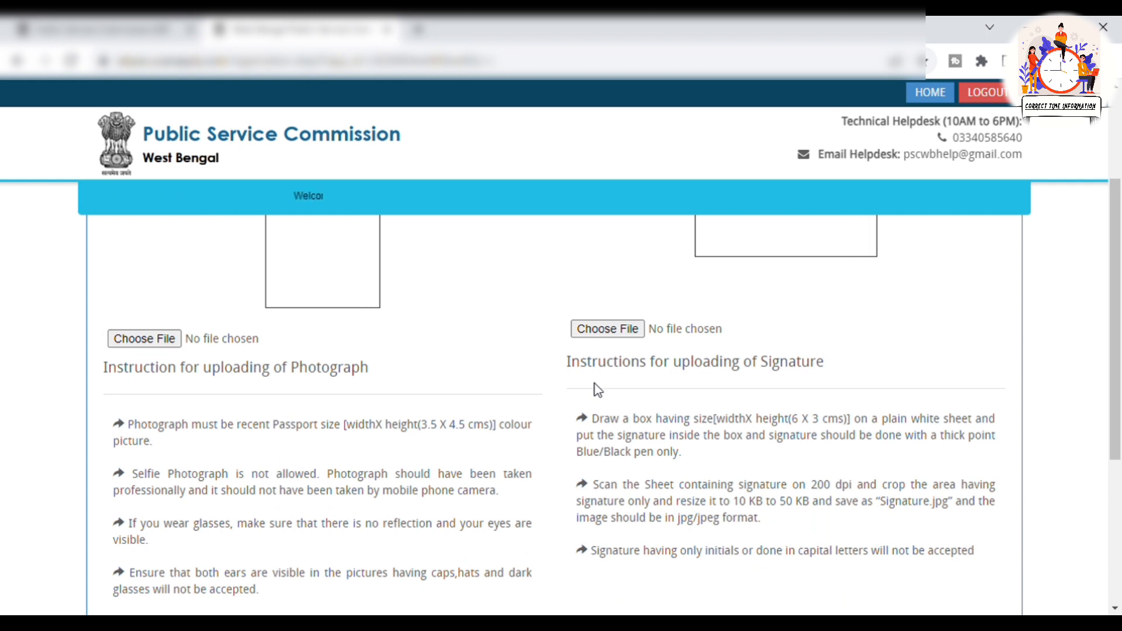
{"action": "scroll", "coordinate": [525, 412], "scroll_direction": "down", "scroll_amount": 3}
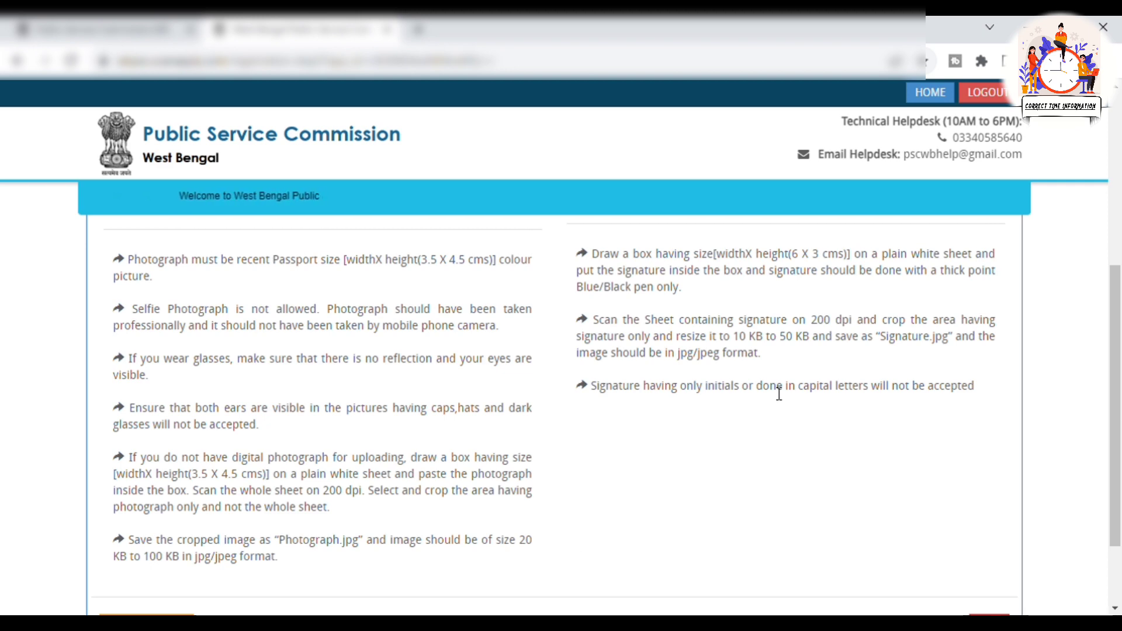
{"action": "scroll", "coordinate": [703, 452], "scroll_direction": "up", "scroll_amount": 4}
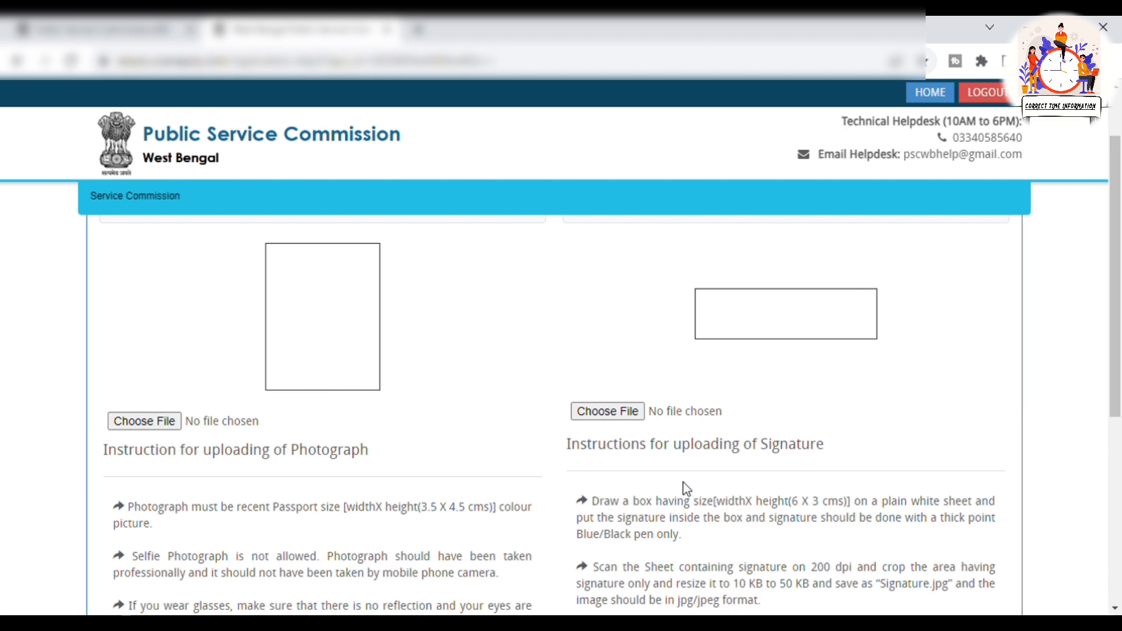
{"action": "scroll", "coordinate": [818, 477], "scroll_direction": "up", "scroll_amount": 1}
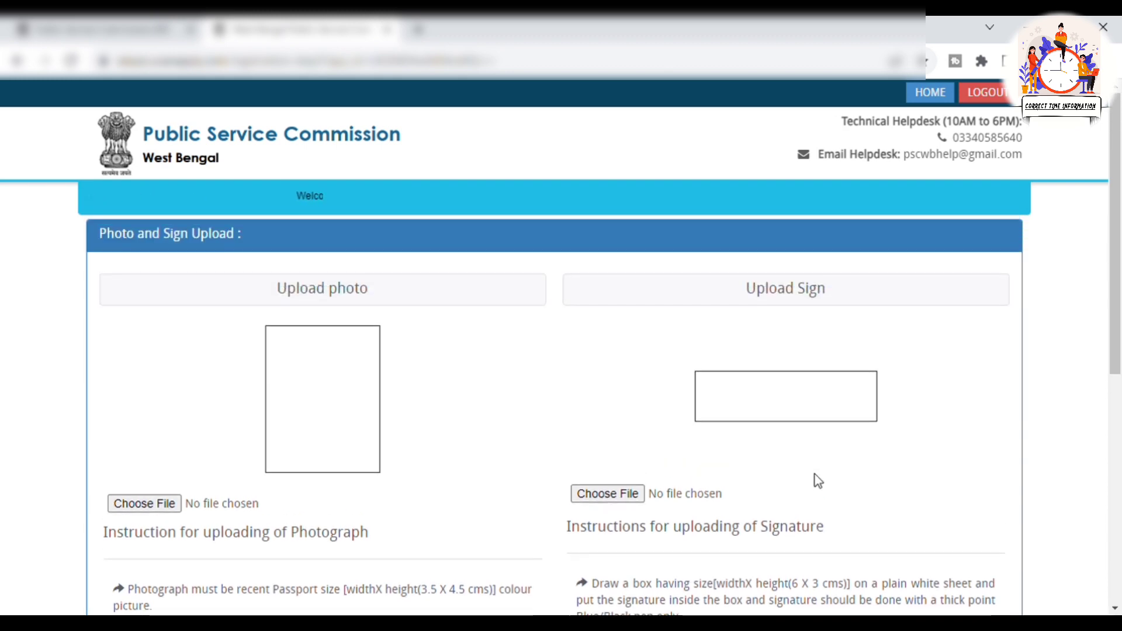
{"action": "scroll", "coordinate": [959, 297], "scroll_direction": "down", "scroll_amount": 6}
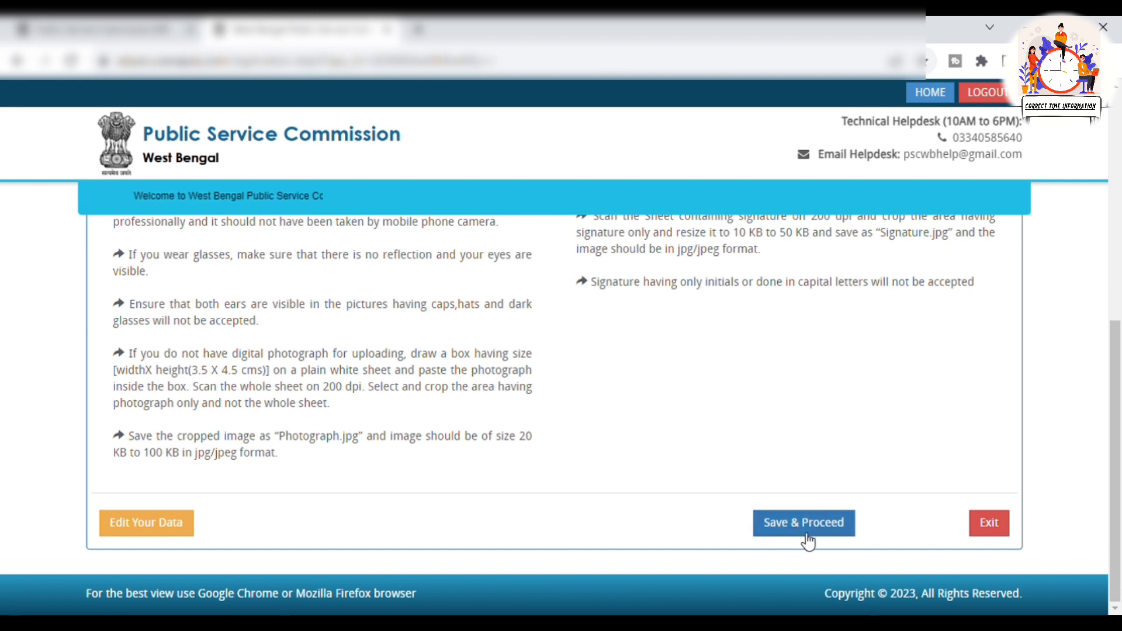
{"action": "left_click", "coordinate": [833, 529]}
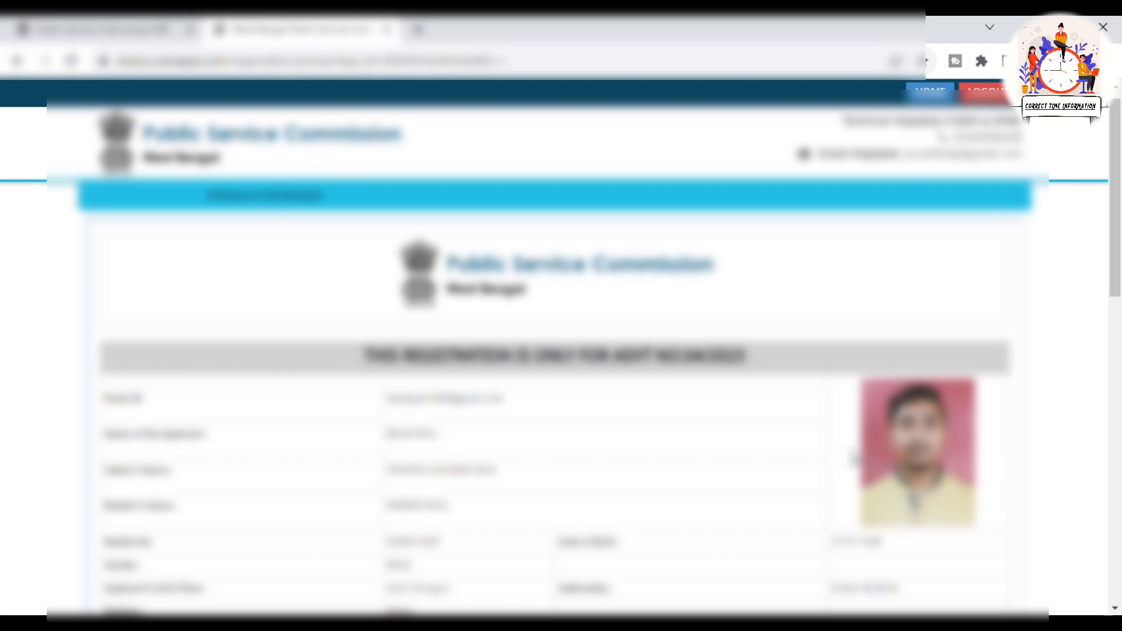
Scroll to the preview's declaration and bring up the Login to Continue sign-in form
{"action": "scroll", "coordinate": [855, 458], "scroll_direction": "down", "scroll_amount": 12}
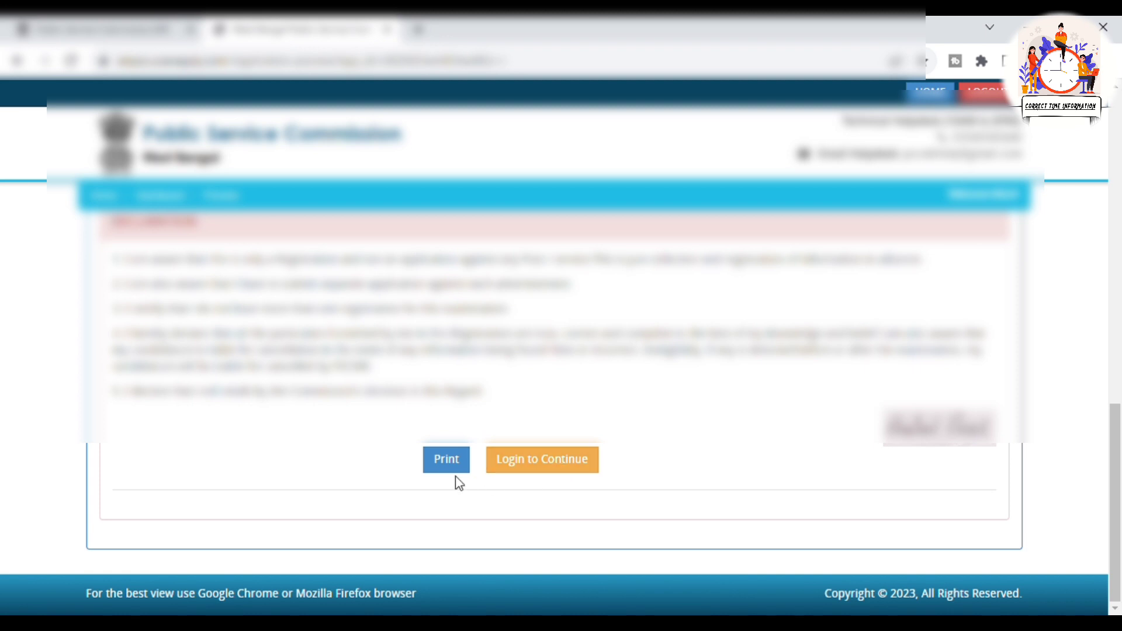
{"action": "left_click", "coordinate": [575, 473]}
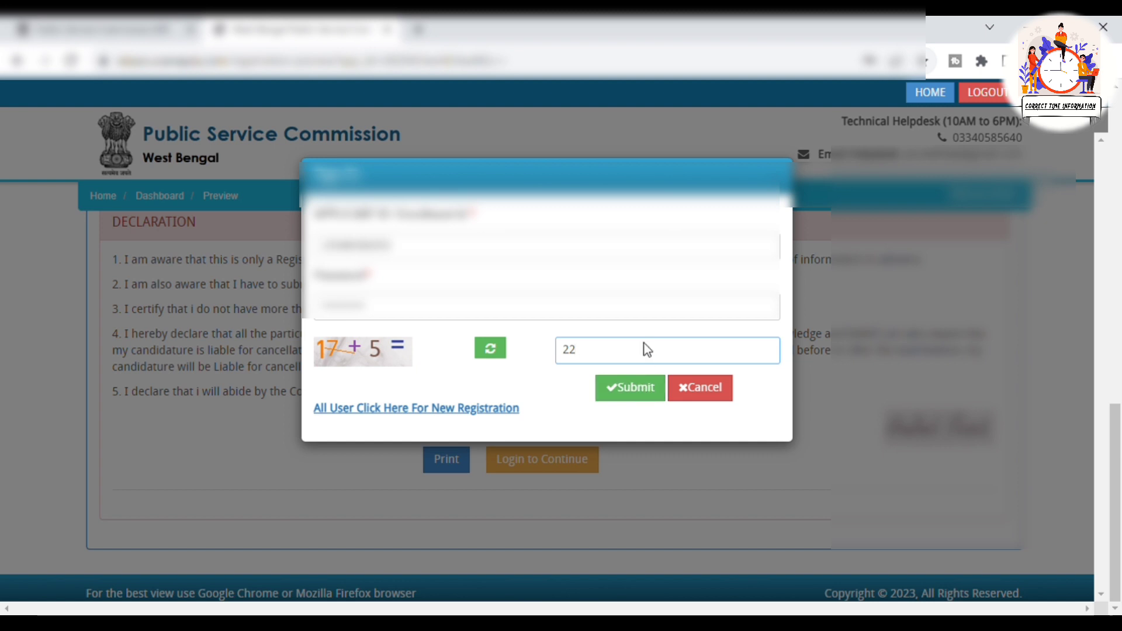
Sign in with the applicant ID, password and captcha answer 22
{"action": "left_click", "coordinate": [625, 398]}
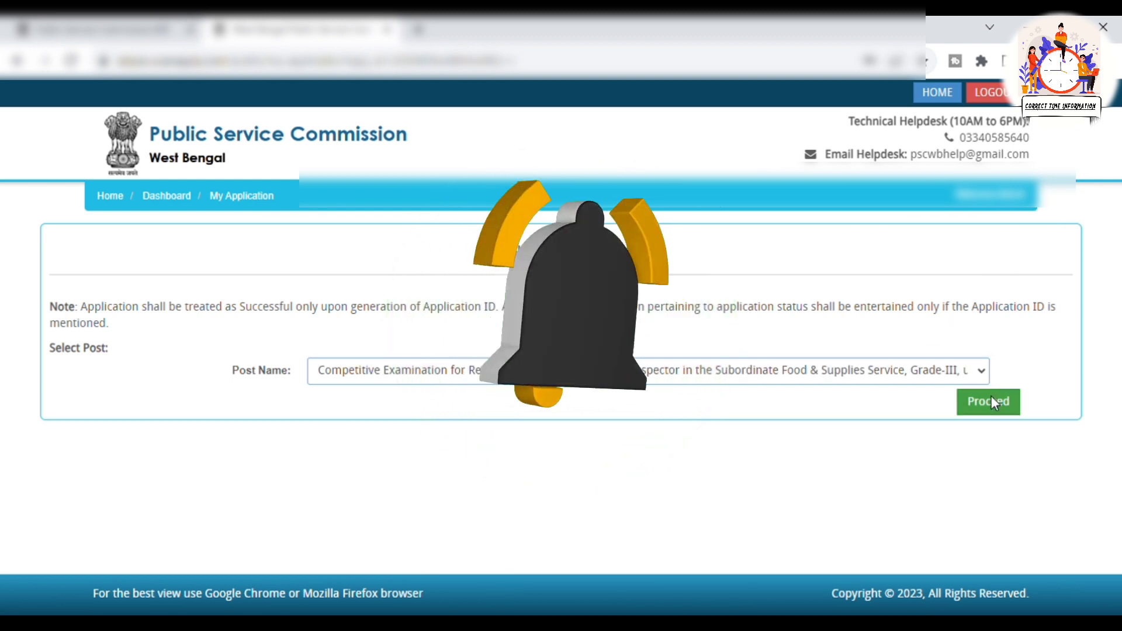
Select the Sub-Inspector Food & Supplies post and review its seven application stages
{"action": "left_click", "coordinate": [993, 402]}
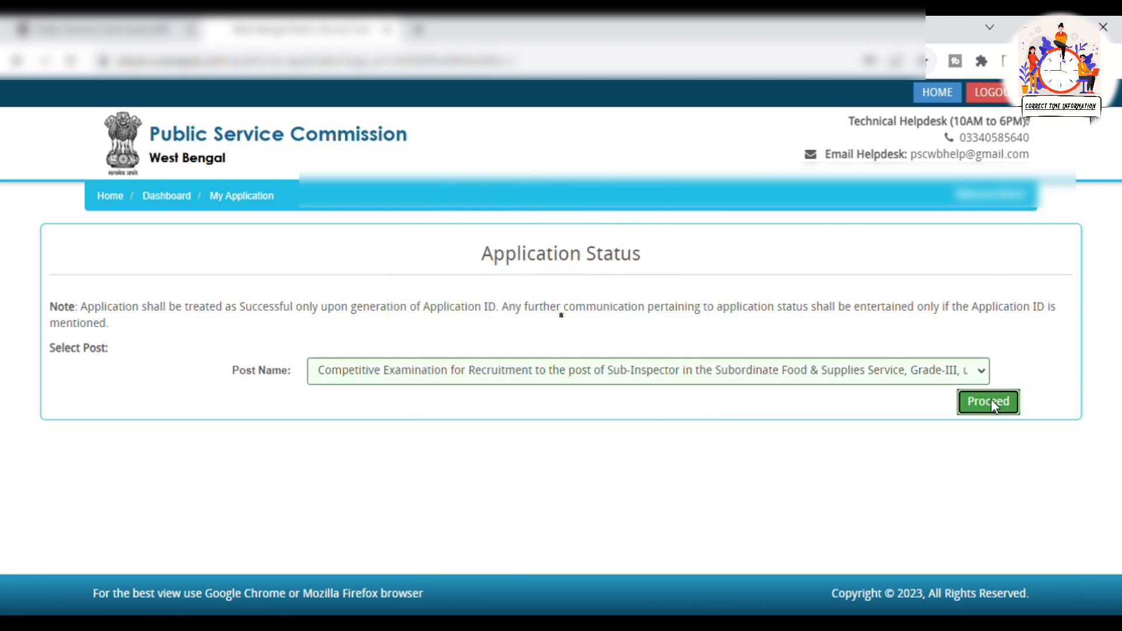
{"action": "scroll", "coordinate": [647, 411], "scroll_direction": "down", "scroll_amount": 3}
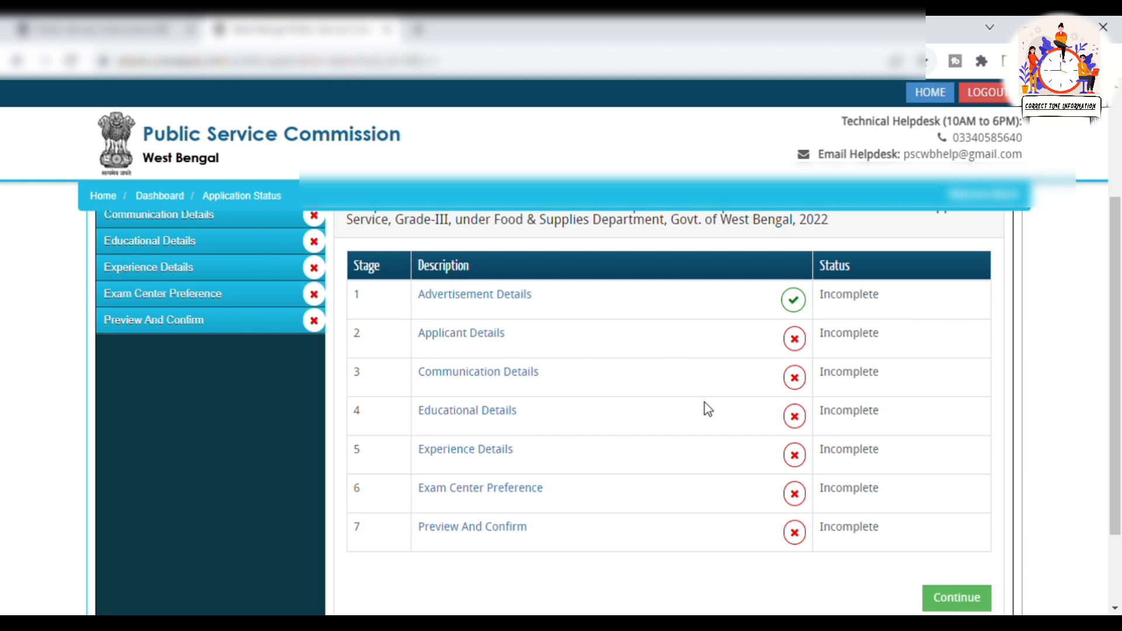
{"action": "scroll", "coordinate": [705, 403], "scroll_direction": "down", "scroll_amount": 3}
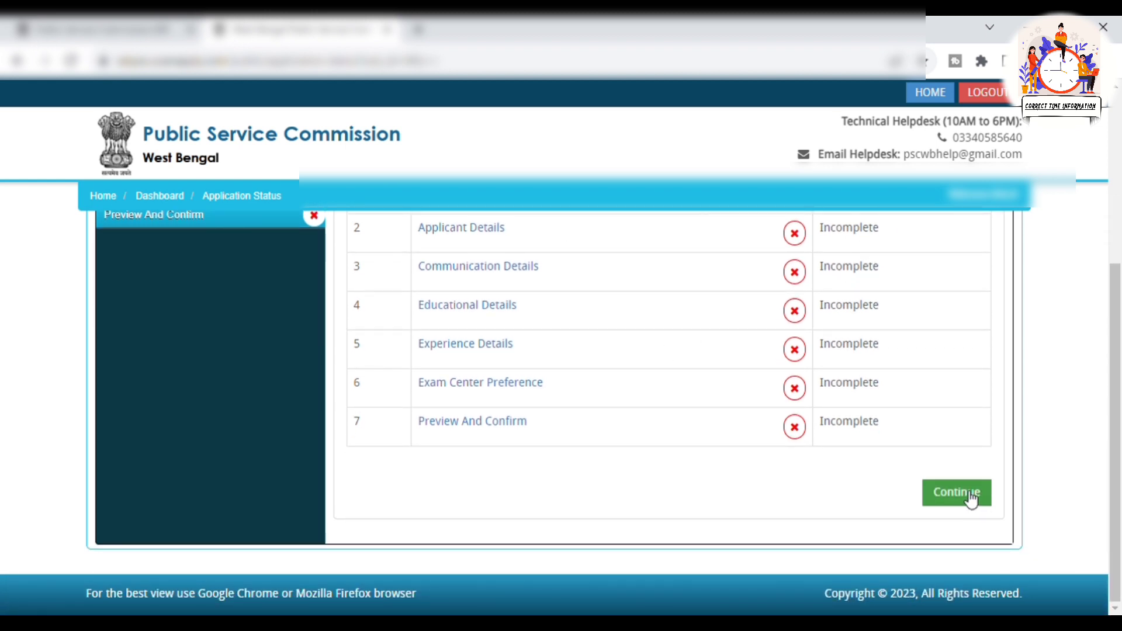
Go to Recruitment Details and tick the declaration about reading the instructions
{"action": "left_click", "coordinate": [972, 500]}
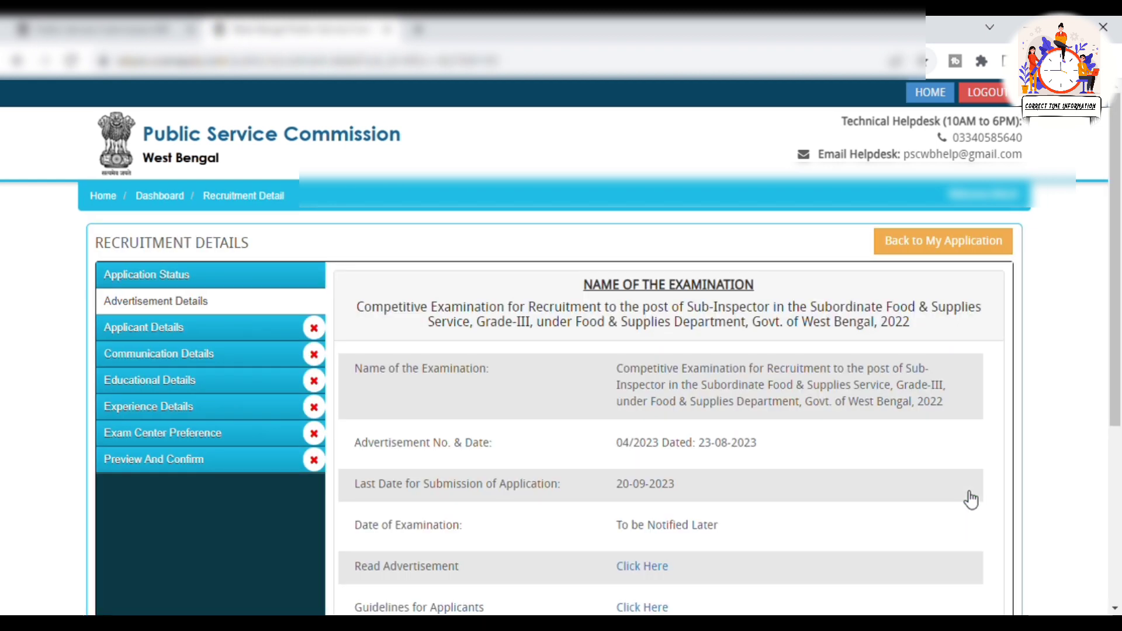
{"action": "scroll", "coordinate": [647, 466], "scroll_direction": "down", "scroll_amount": 3}
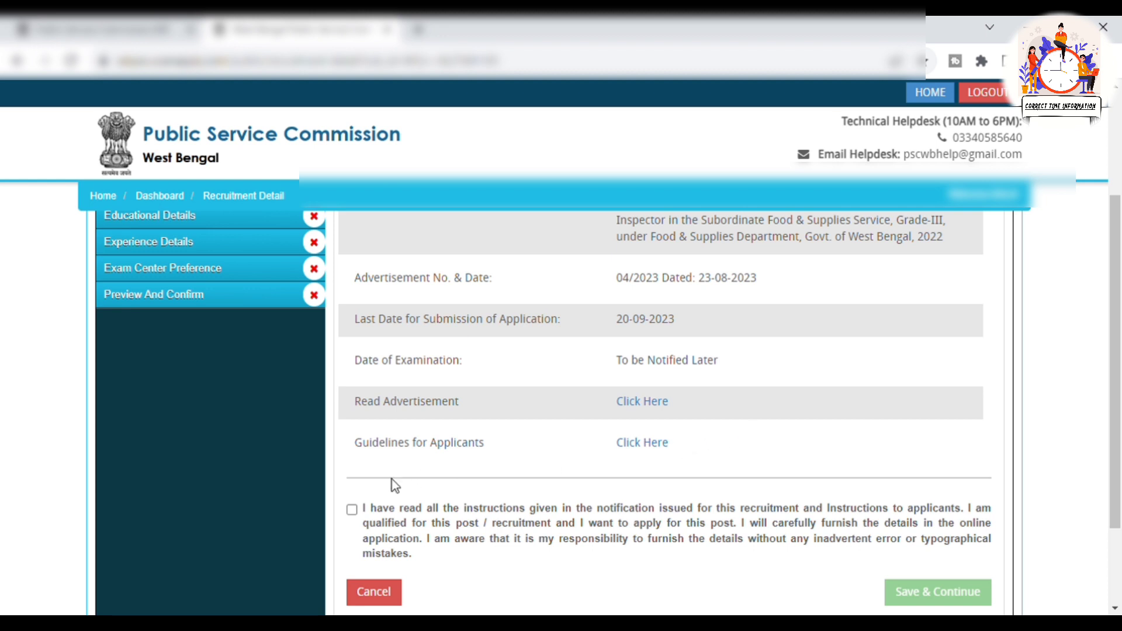
{"action": "left_click", "coordinate": [352, 510]}
{"action": "scroll", "coordinate": [845, 452], "scroll_direction": "down", "scroll_amount": 1}
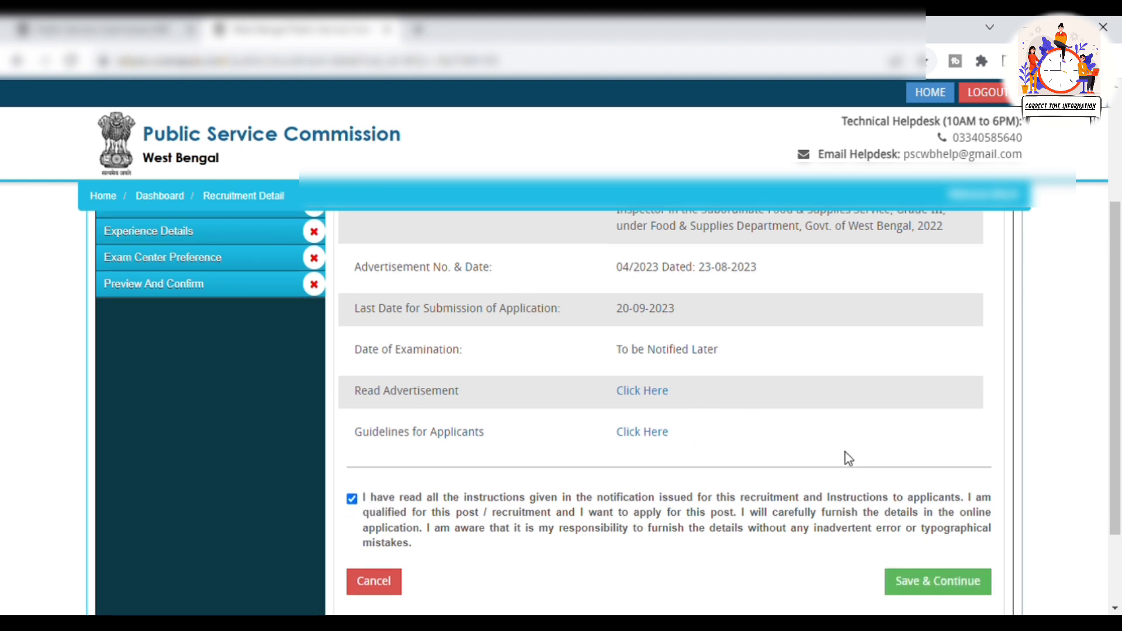
{"action": "scroll", "coordinate": [849, 459], "scroll_direction": "down", "scroll_amount": 2}
{"action": "scroll", "coordinate": [879, 494], "scroll_direction": "up", "scroll_amount": 4}
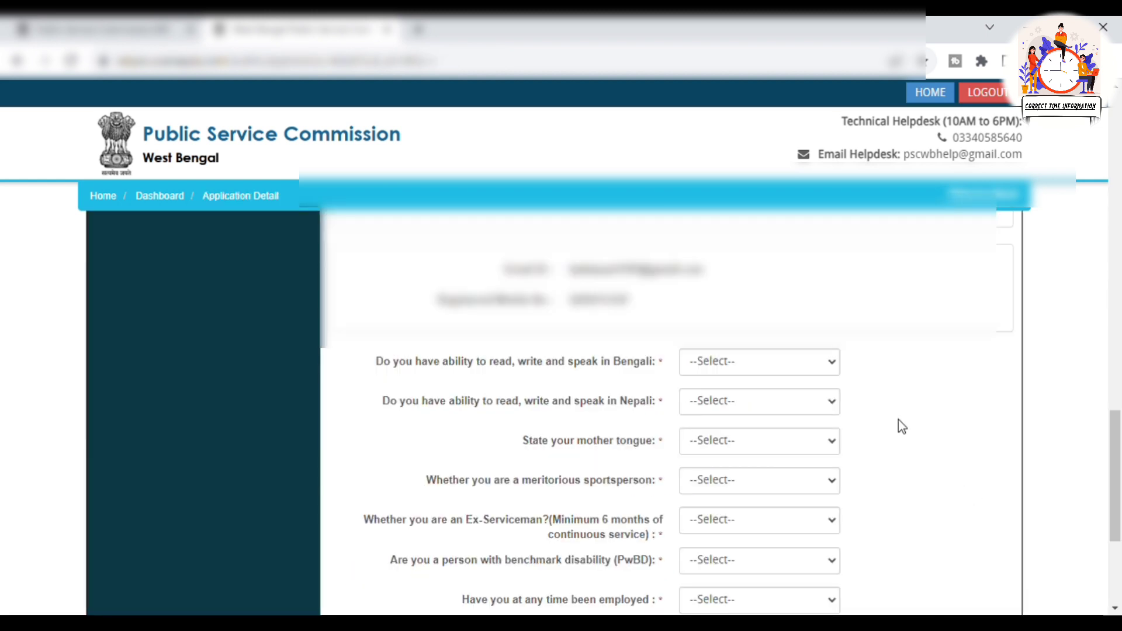
Answer Bengali ability Yes, Nepali ability No, and ever-employed No
{"action": "scroll", "coordinate": [899, 424], "scroll_direction": "down", "scroll_amount": 2}
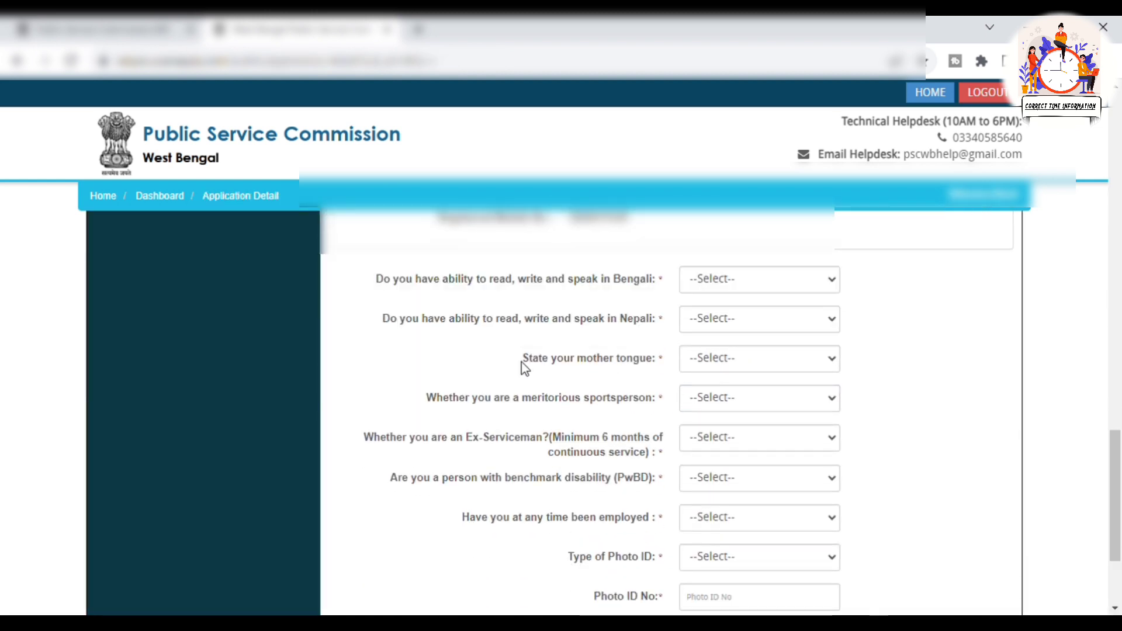
{"action": "left_click", "coordinate": [727, 282]}
{"action": "left_click", "coordinate": [717, 318]}
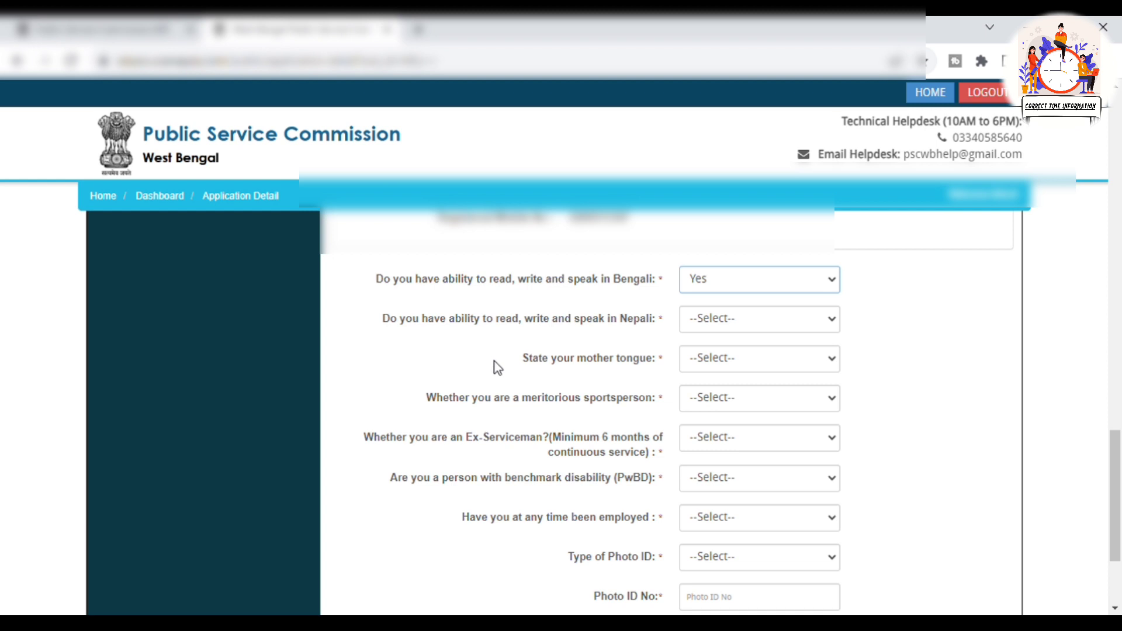
{"action": "left_click", "coordinate": [735, 315]}
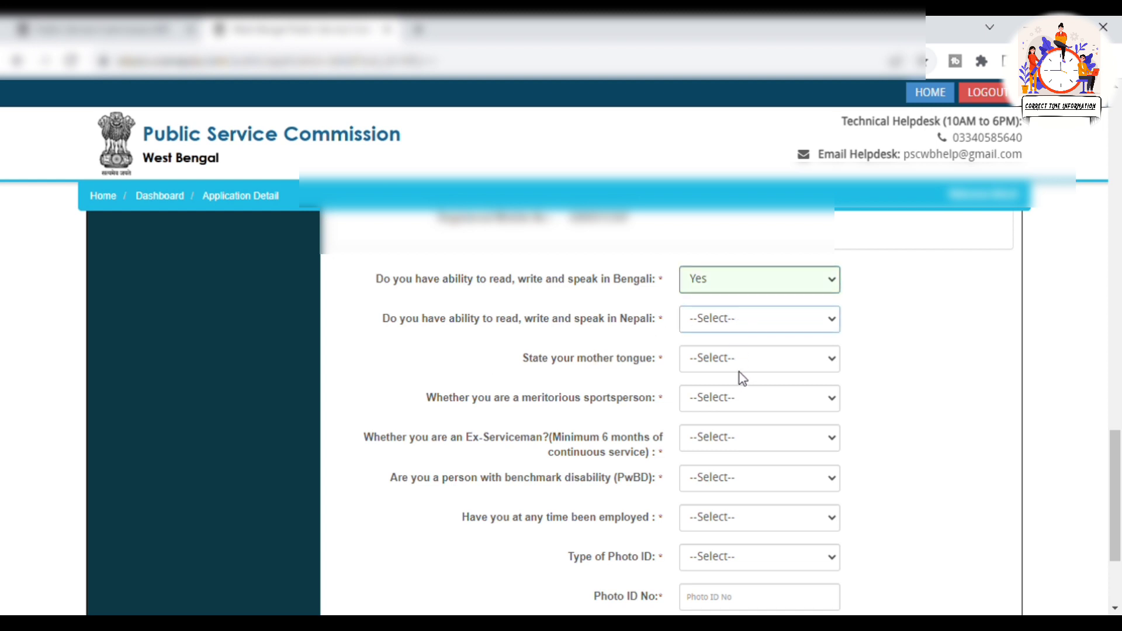
{"action": "left_click", "coordinate": [740, 375]}
{"action": "left_click", "coordinate": [724, 362]}
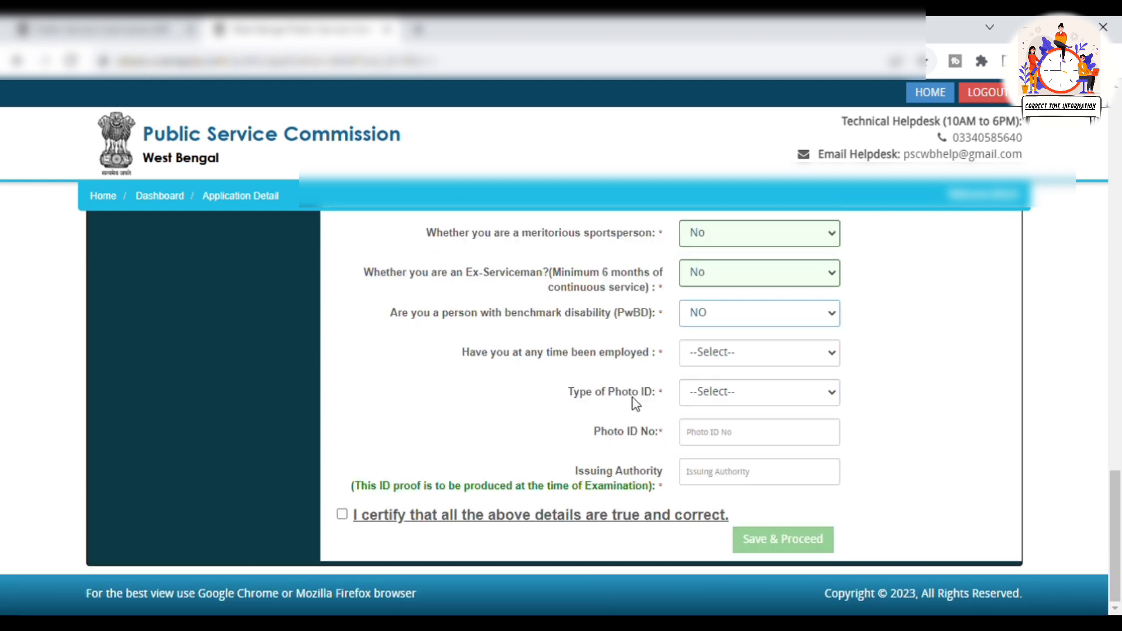
{"action": "left_click", "coordinate": [742, 355]}
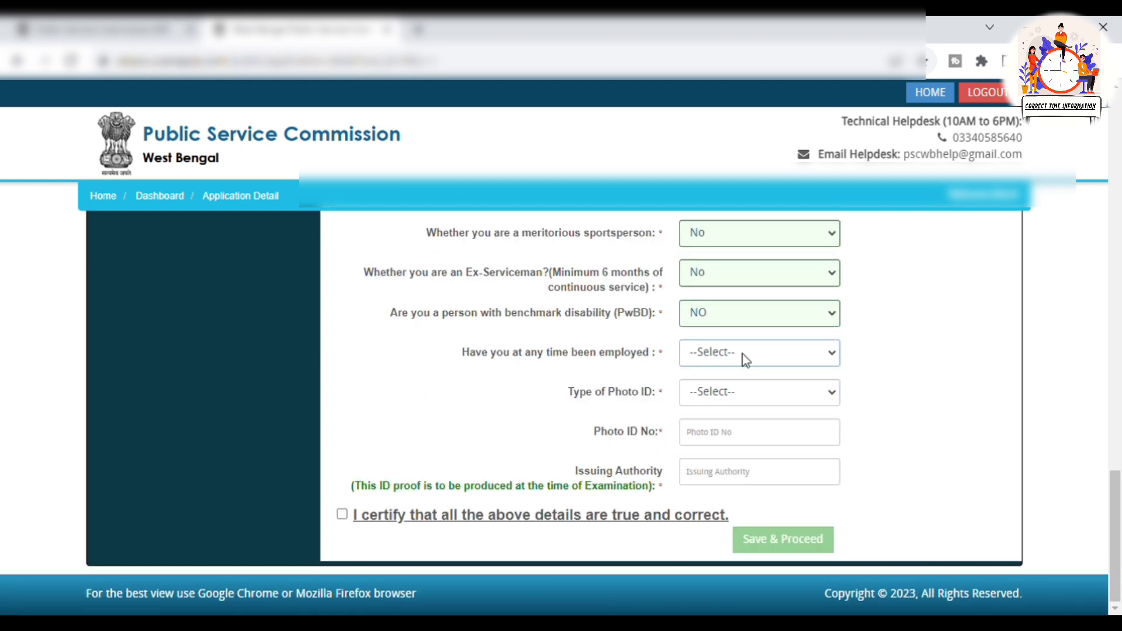
{"action": "left_click", "coordinate": [735, 401]}
Choose PAN Card as photo ID, enter its number and issuing authority, certify, and save
{"action": "left_click", "coordinate": [719, 398]}
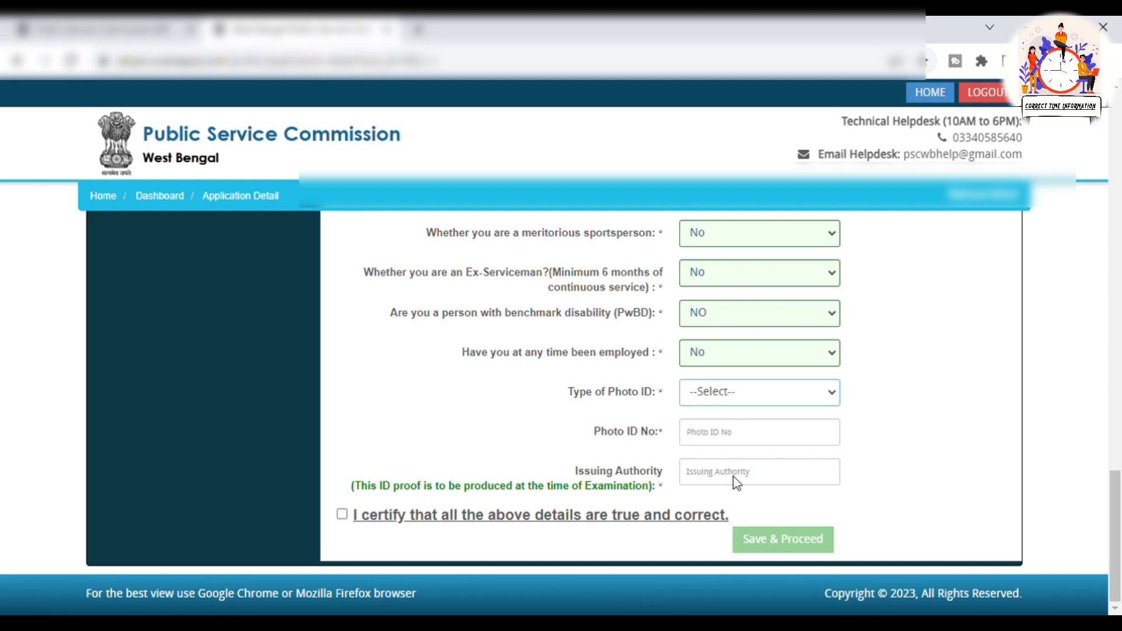
{"action": "left_click", "coordinate": [737, 455]}
{"action": "left_click", "coordinate": [728, 444]}
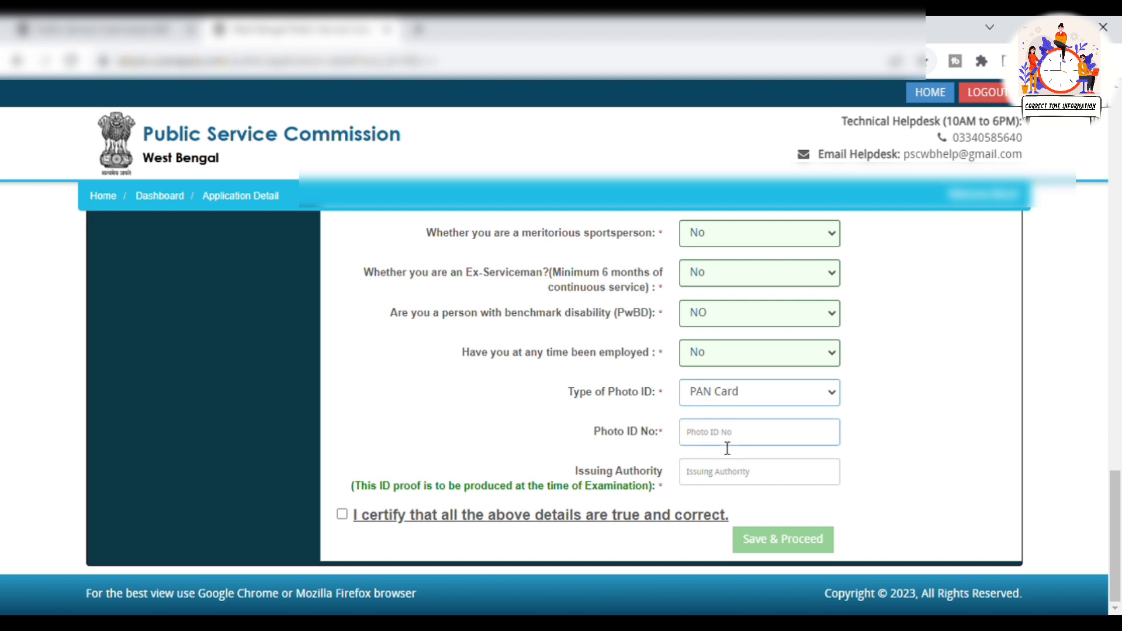
{"action": "left_click", "coordinate": [729, 447]}
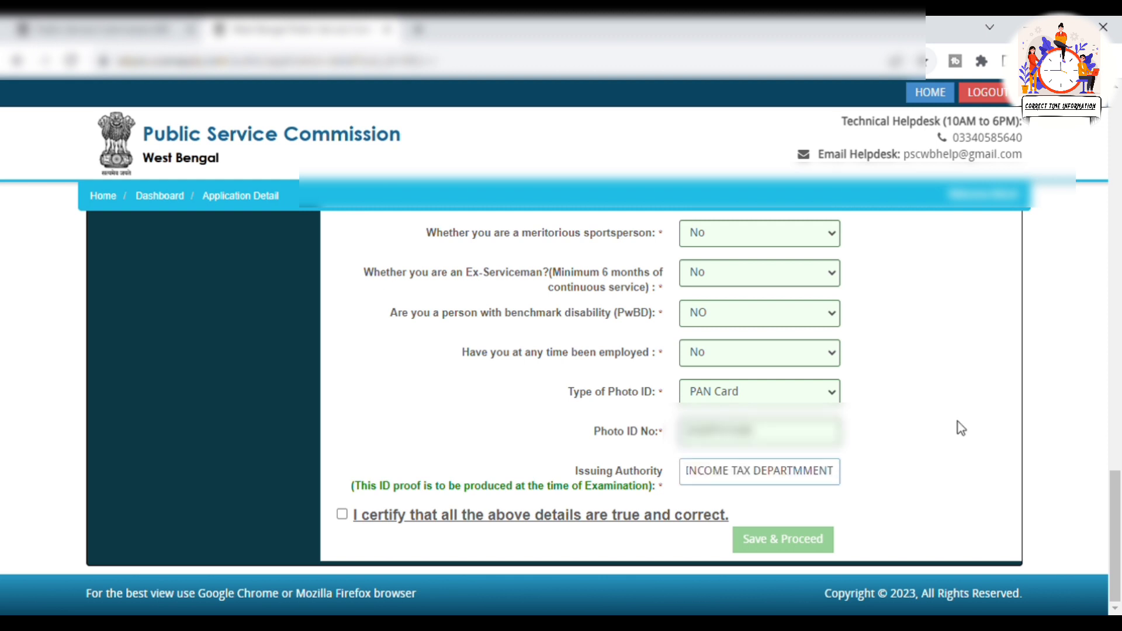
{"action": "left_click", "coordinate": [338, 518]}
{"action": "left_click", "coordinate": [342, 517]}
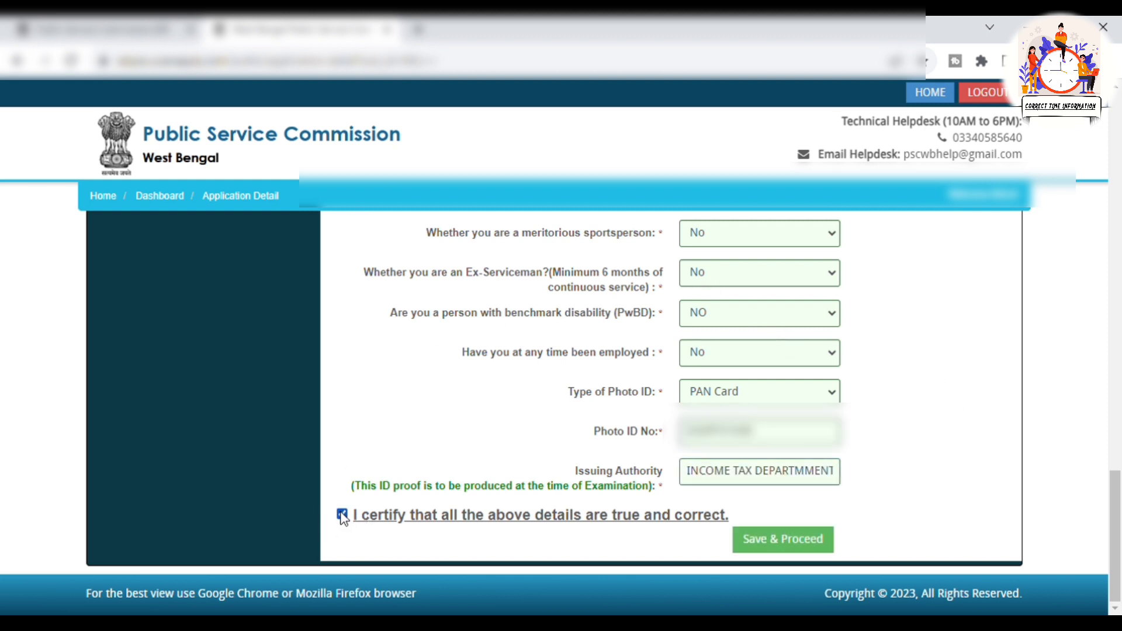
{"action": "left_click", "coordinate": [809, 553]}
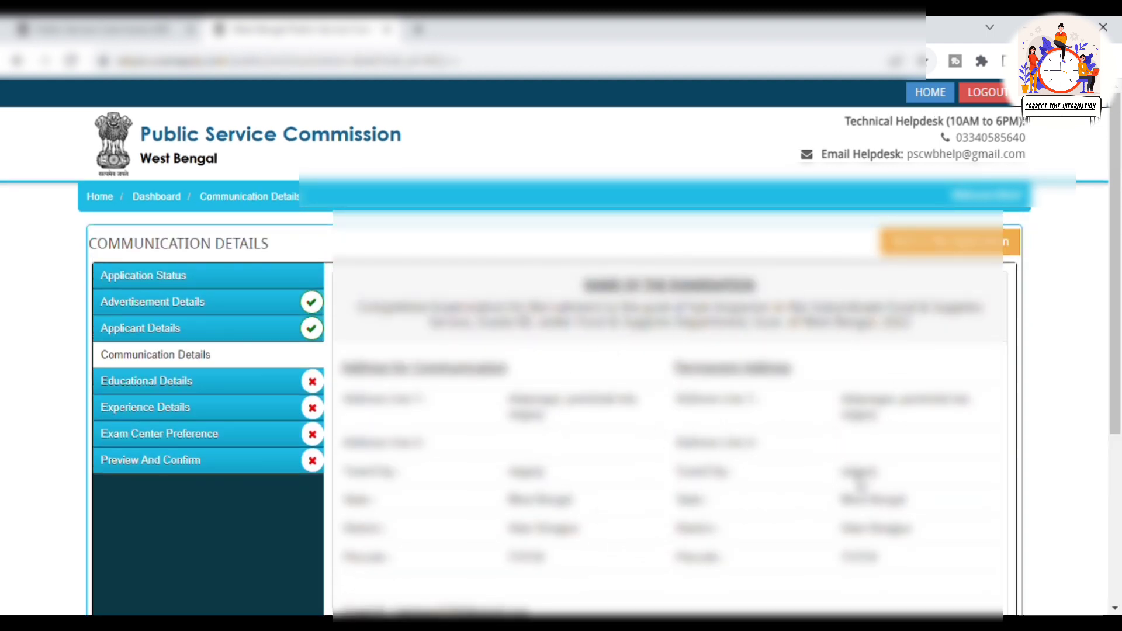
Tick the certification that the communication details are correct and save them
{"action": "scroll", "coordinate": [859, 482], "scroll_direction": "down", "scroll_amount": 5}
{"action": "left_click", "coordinate": [369, 458]}
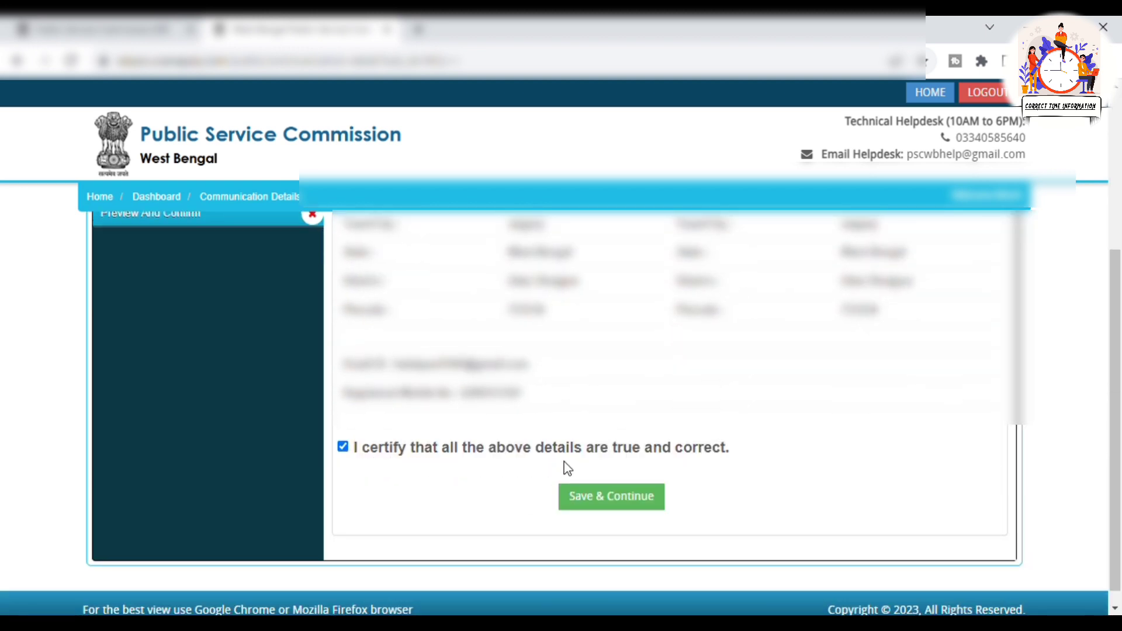
{"action": "left_click", "coordinate": [345, 453]}
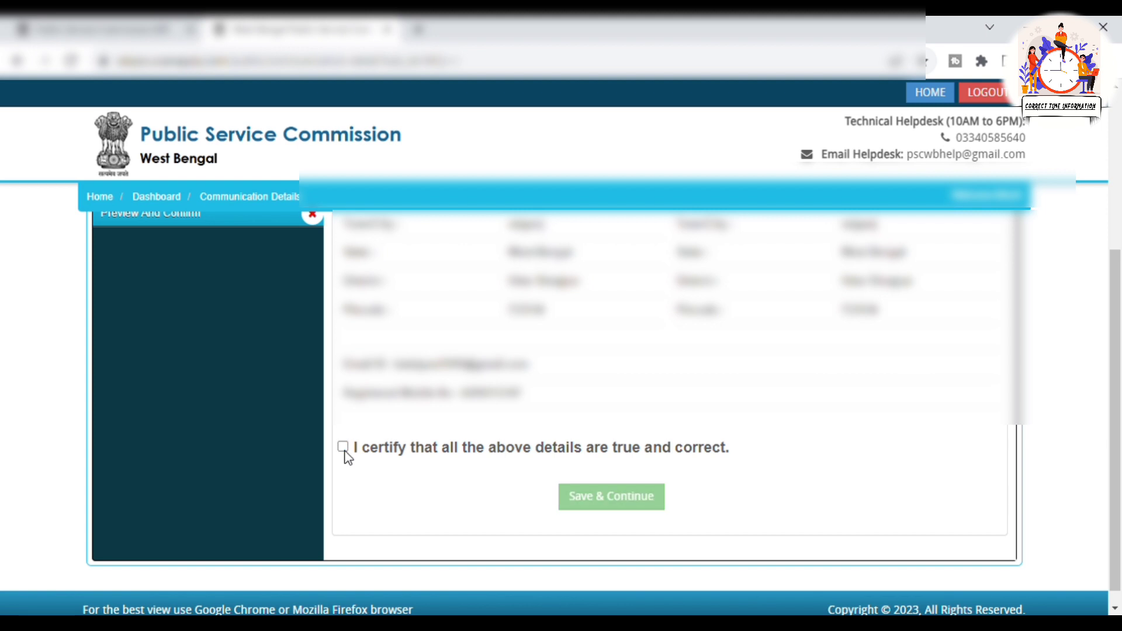
{"action": "left_click", "coordinate": [344, 450]}
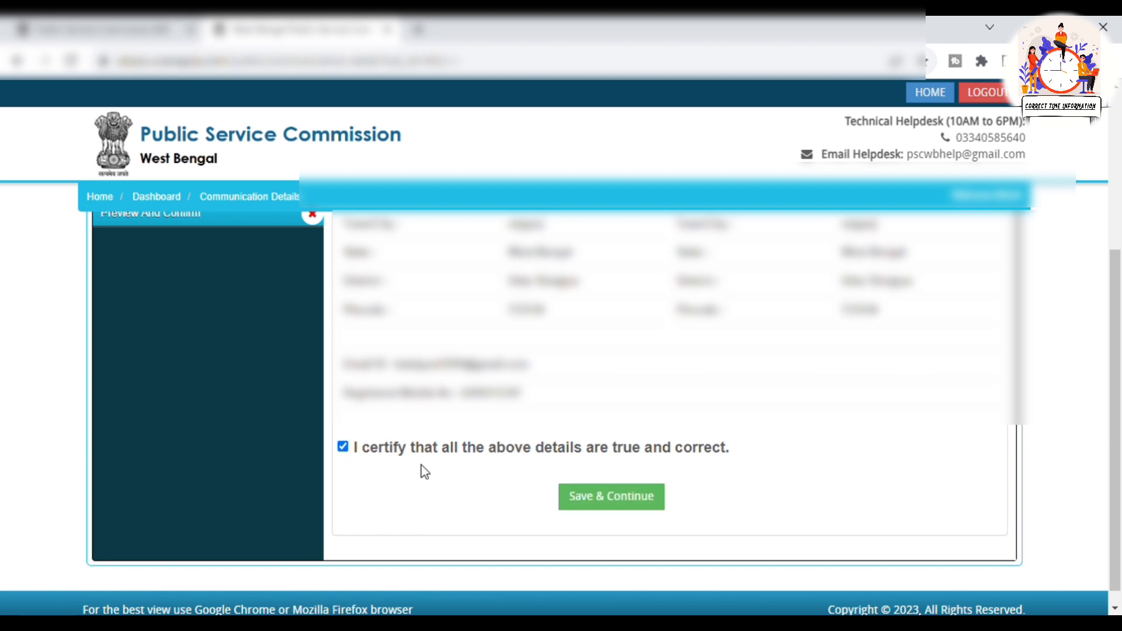
{"action": "left_click", "coordinate": [643, 509]}
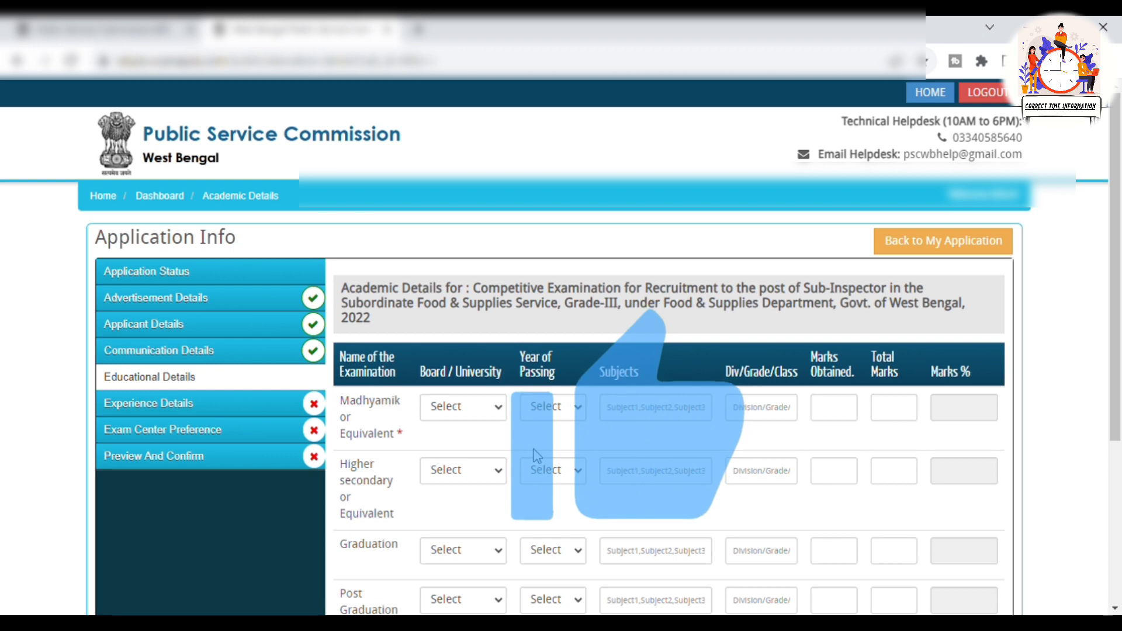
Fill the higher secondary entry in the education table, submit, and confirm it is filled properly
{"action": "scroll", "coordinate": [534, 450], "scroll_direction": "down", "scroll_amount": 3}
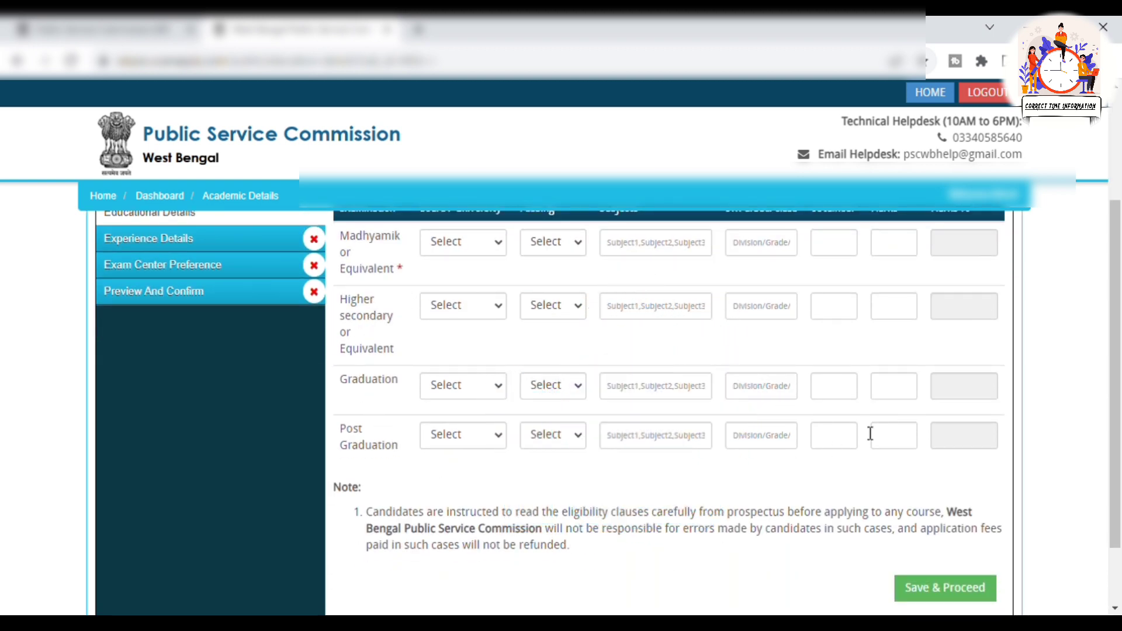
{"action": "left_click", "coordinate": [426, 308]}
{"action": "scroll", "coordinate": [652, 448], "scroll_direction": "up", "scroll_amount": 1}
{"action": "left_click", "coordinate": [653, 435]}
{"action": "scroll", "coordinate": [652, 448], "scroll_direction": "up", "scroll_amount": 3}
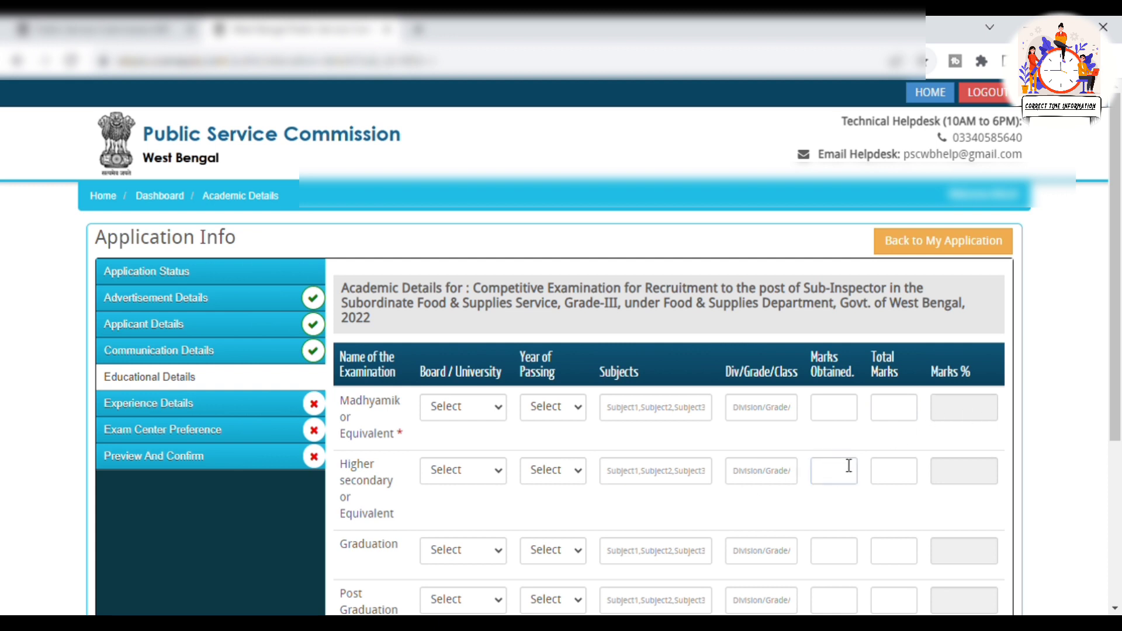
{"action": "scroll", "coordinate": [905, 491], "scroll_direction": "down", "scroll_amount": 1}
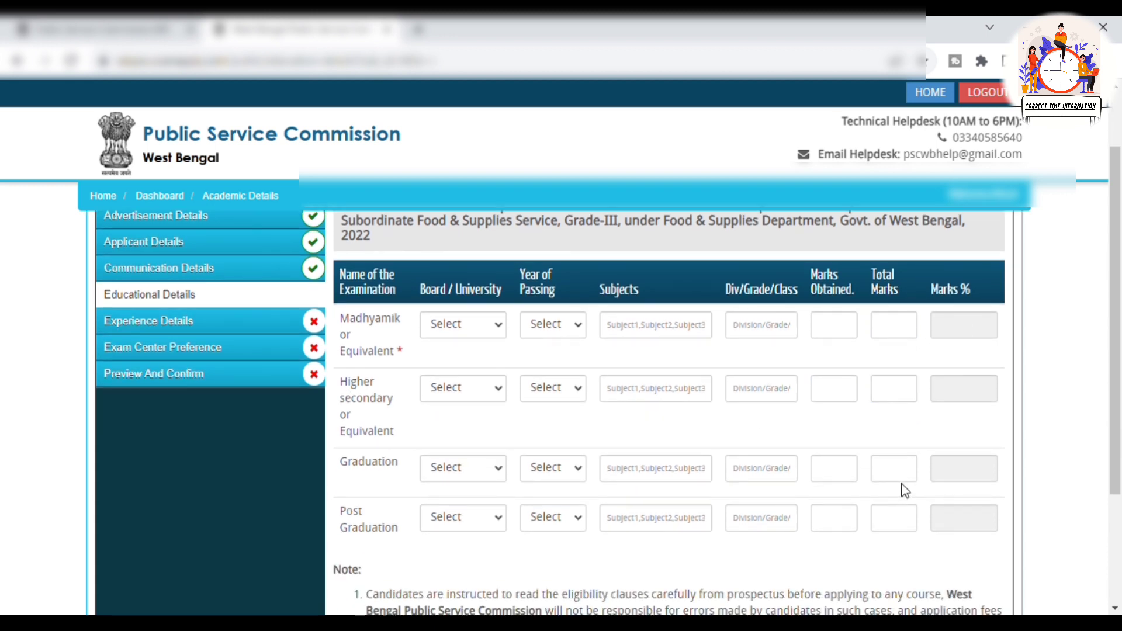
{"action": "scroll", "coordinate": [430, 330], "scroll_direction": "down", "scroll_amount": 2}
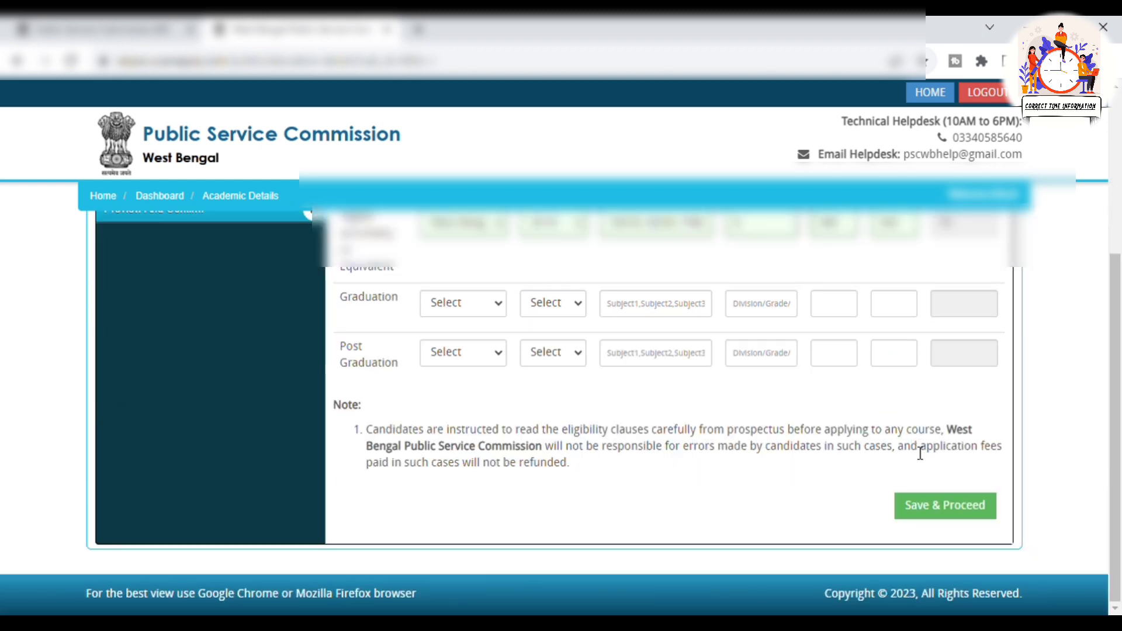
{"action": "left_click", "coordinate": [966, 519]}
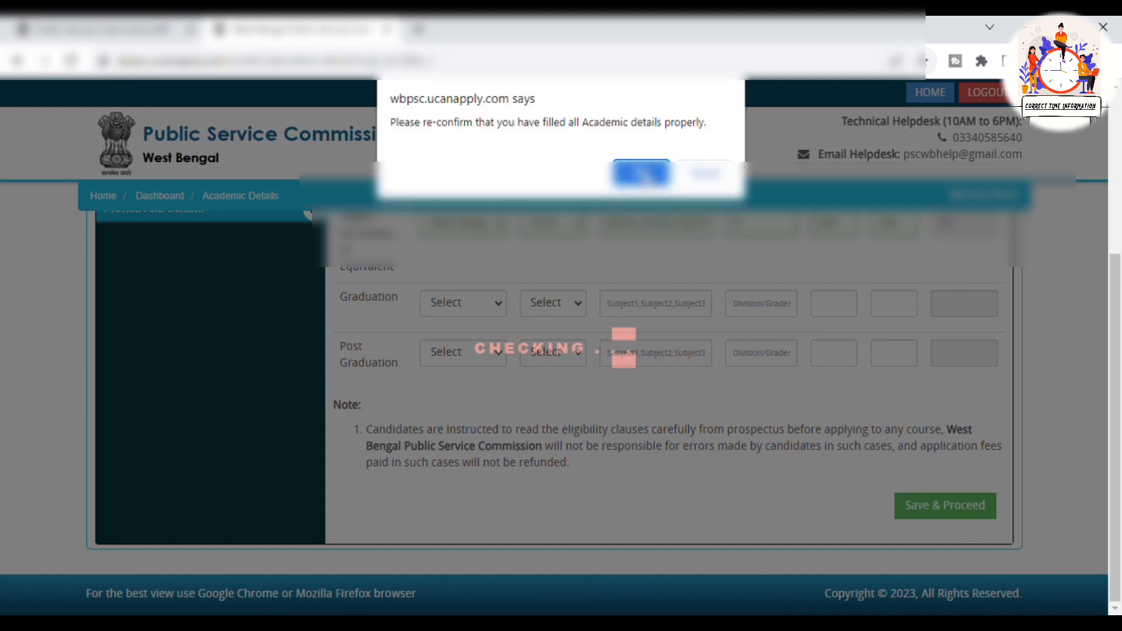
{"action": "left_click", "coordinate": [643, 174]}
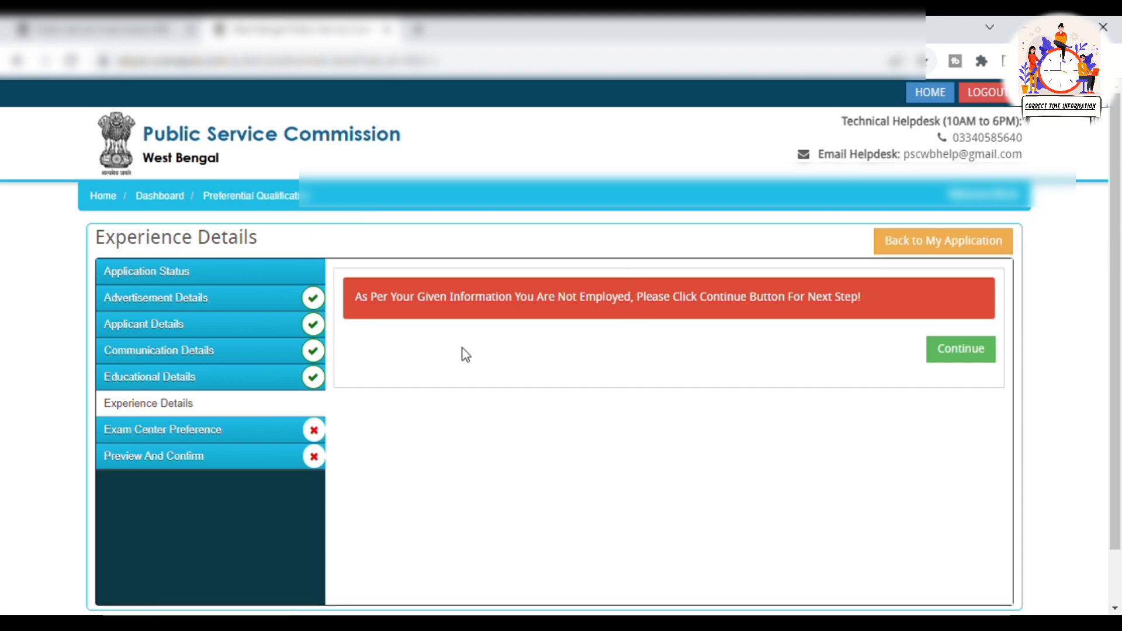
Pass the not-employed Experience step, keep district Other, pick a preferred centre, certify and save
{"action": "left_click", "coordinate": [977, 354]}
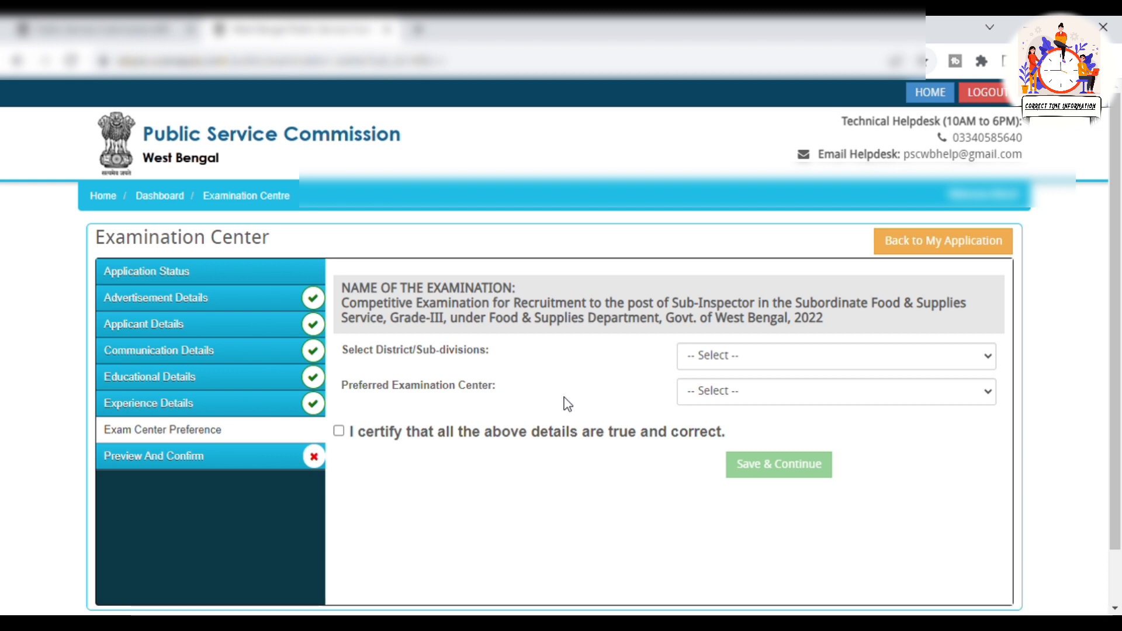
{"action": "left_click", "coordinate": [771, 357]}
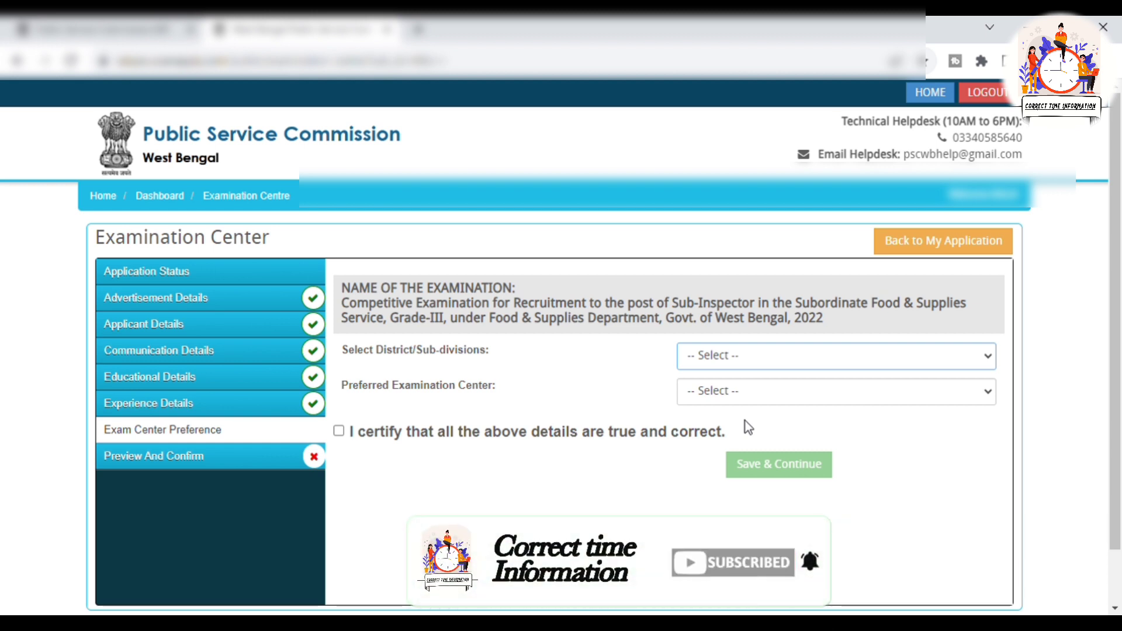
{"action": "key", "text": "o"}
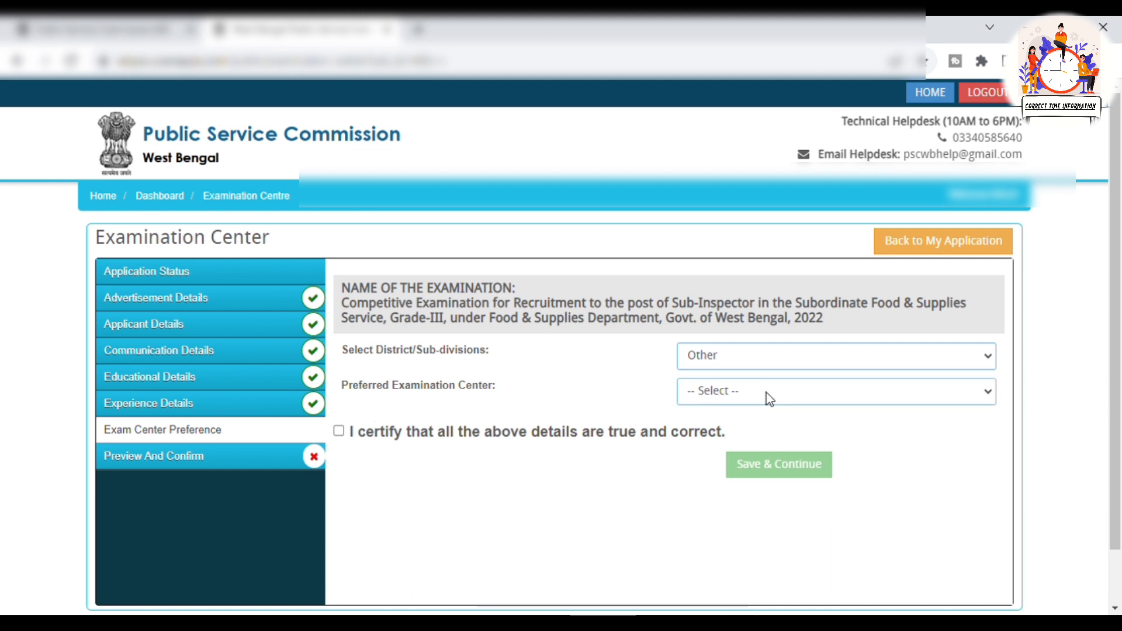
{"action": "key", "text": "Tab"}
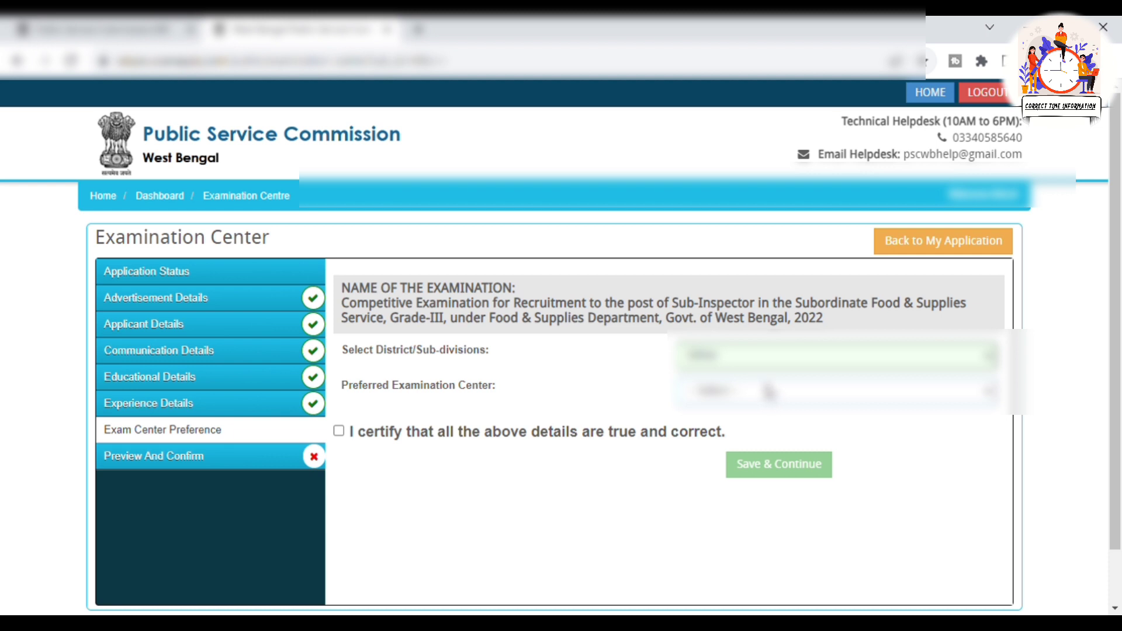
{"action": "left_click", "coordinate": [768, 391]}
{"action": "left_click", "coordinate": [338, 432]}
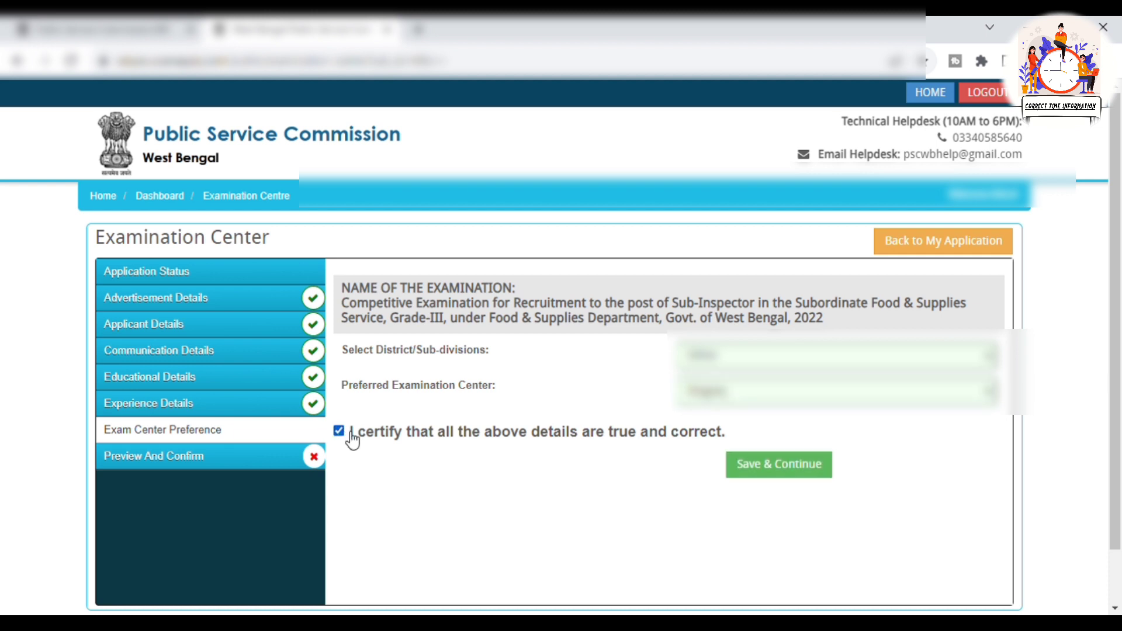
{"action": "left_click", "coordinate": [803, 467]}
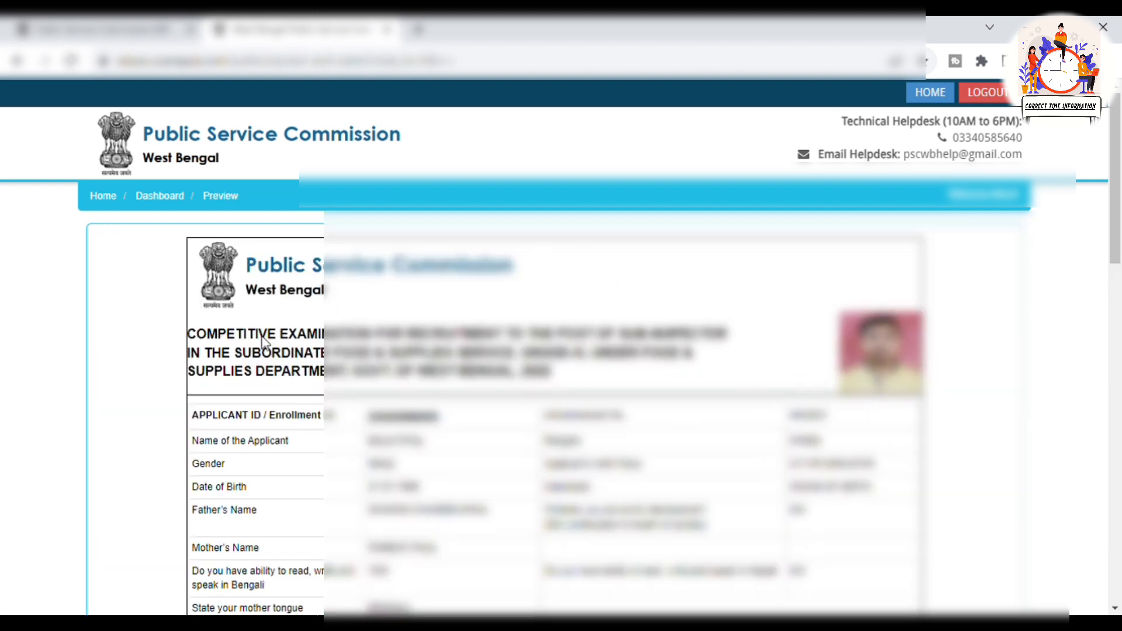
Confirm the previewed application details, agree in the prompt, and submit the preview
{"action": "scroll", "coordinate": [1063, 468], "scroll_direction": "down", "scroll_amount": 10}
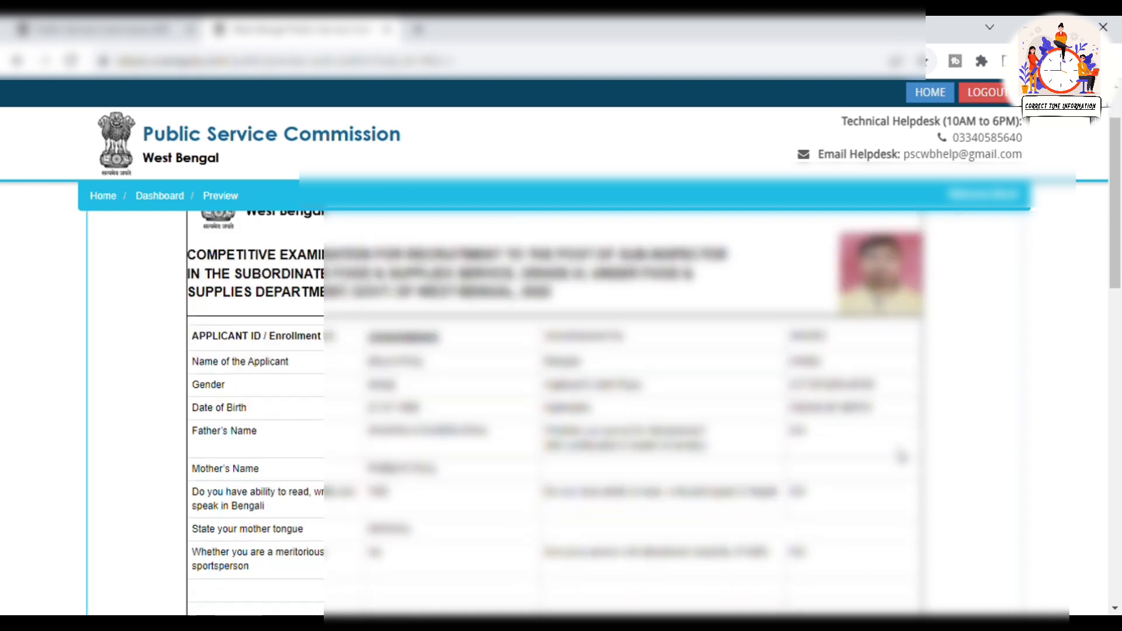
{"action": "scroll", "coordinate": [1002, 446], "scroll_direction": "up", "scroll_amount": 6}
{"action": "scroll", "coordinate": [1002, 445], "scroll_direction": "down", "scroll_amount": 12}
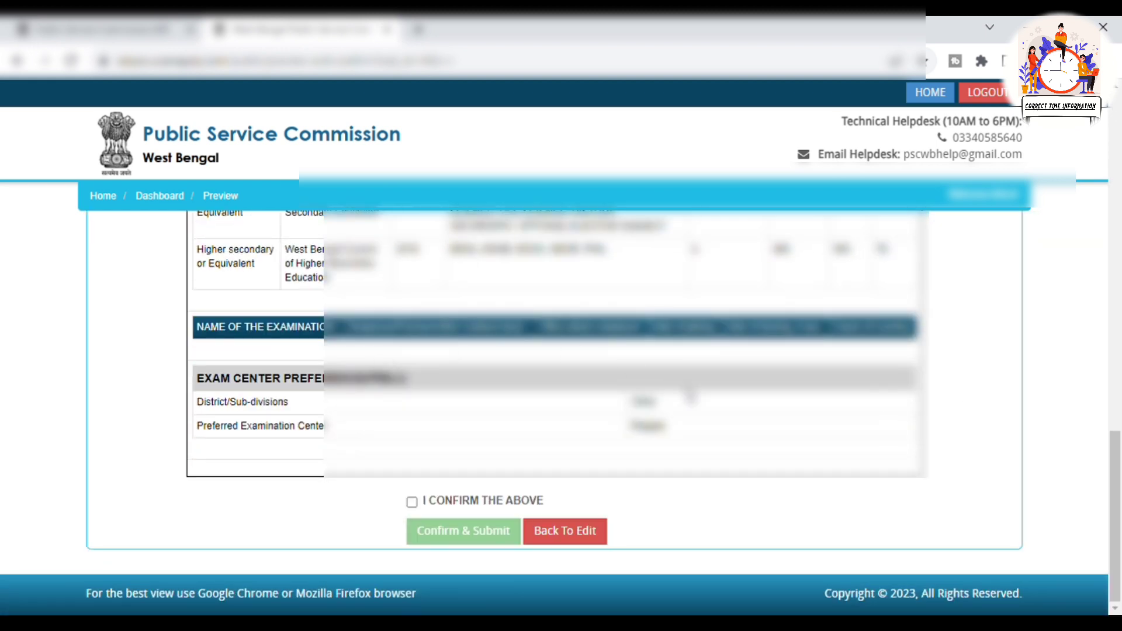
{"action": "left_click", "coordinate": [412, 502]}
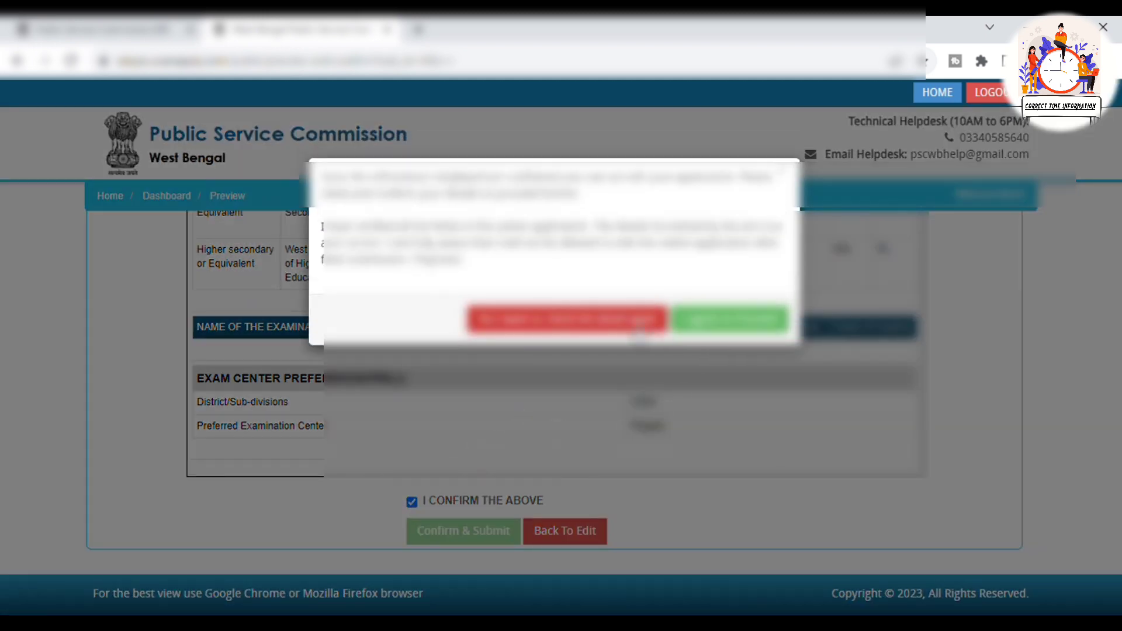
{"action": "left_click", "coordinate": [730, 320]}
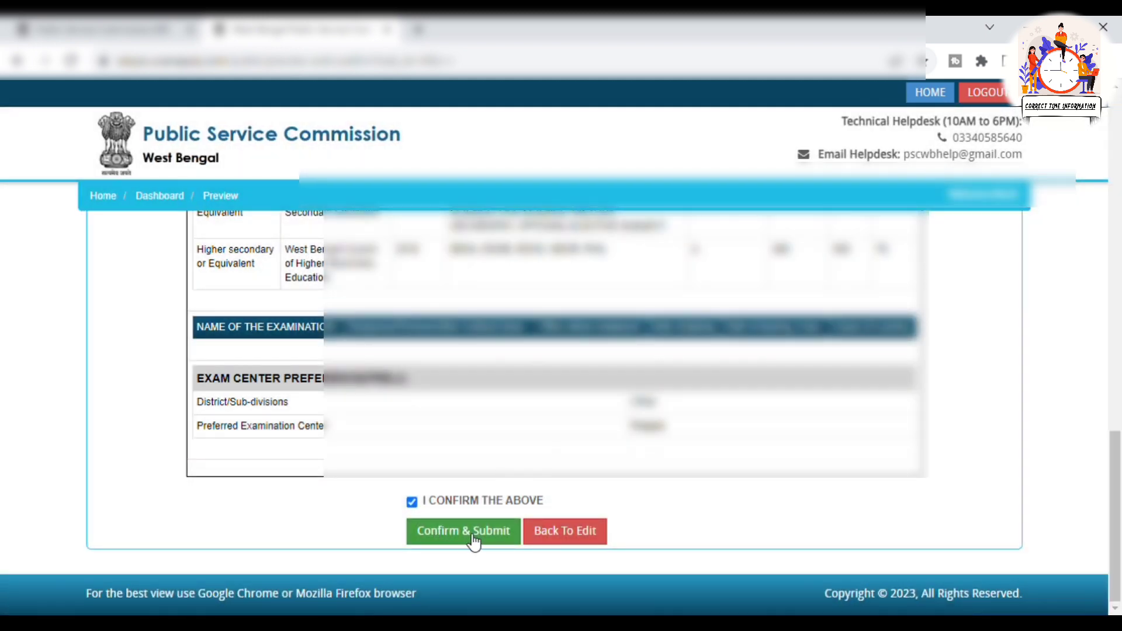
{"action": "left_click", "coordinate": [474, 543]}
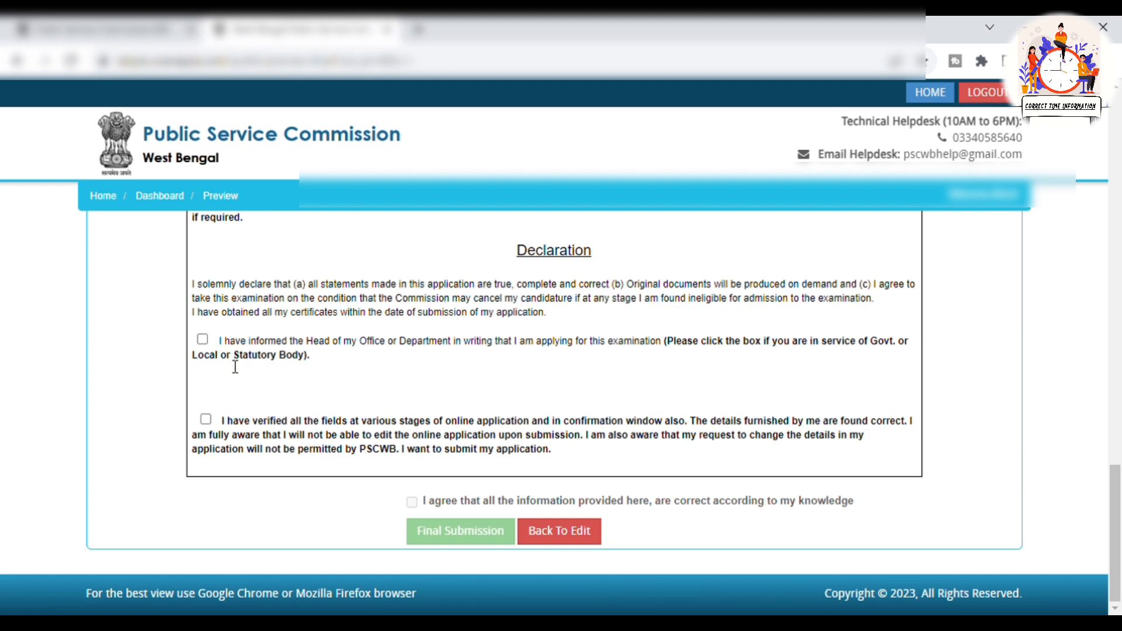
Tick the office-head and field-verification declarations, agree, and make the Final Submission
{"action": "left_click", "coordinate": [202, 339]}
{"action": "left_click", "coordinate": [205, 421]}
{"action": "left_click", "coordinate": [413, 504]}
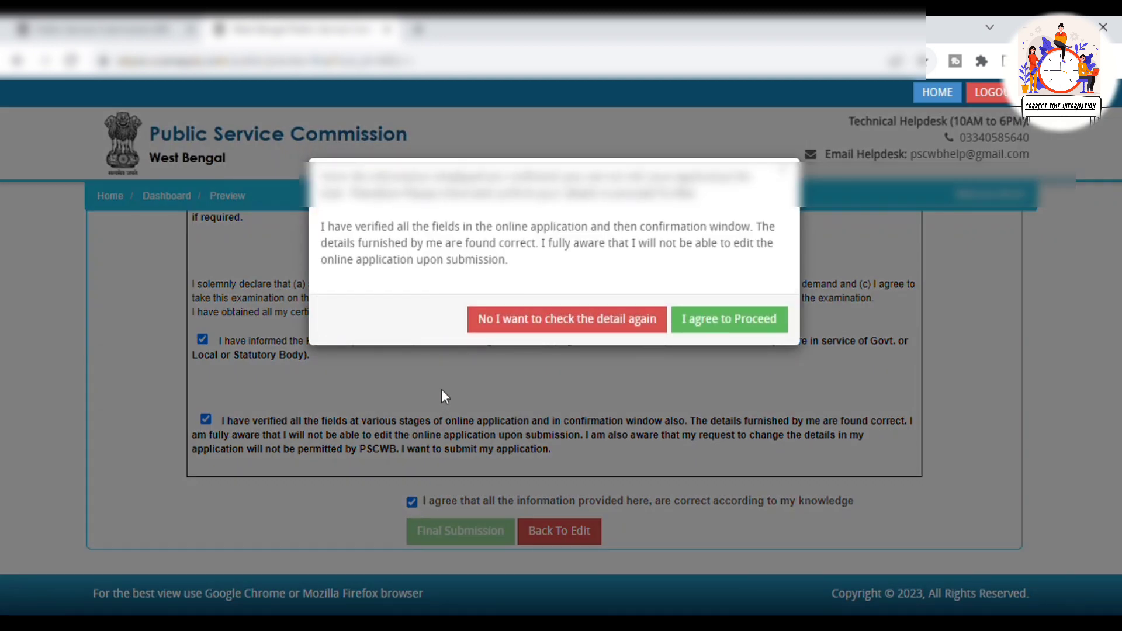
{"action": "left_click", "coordinate": [763, 330]}
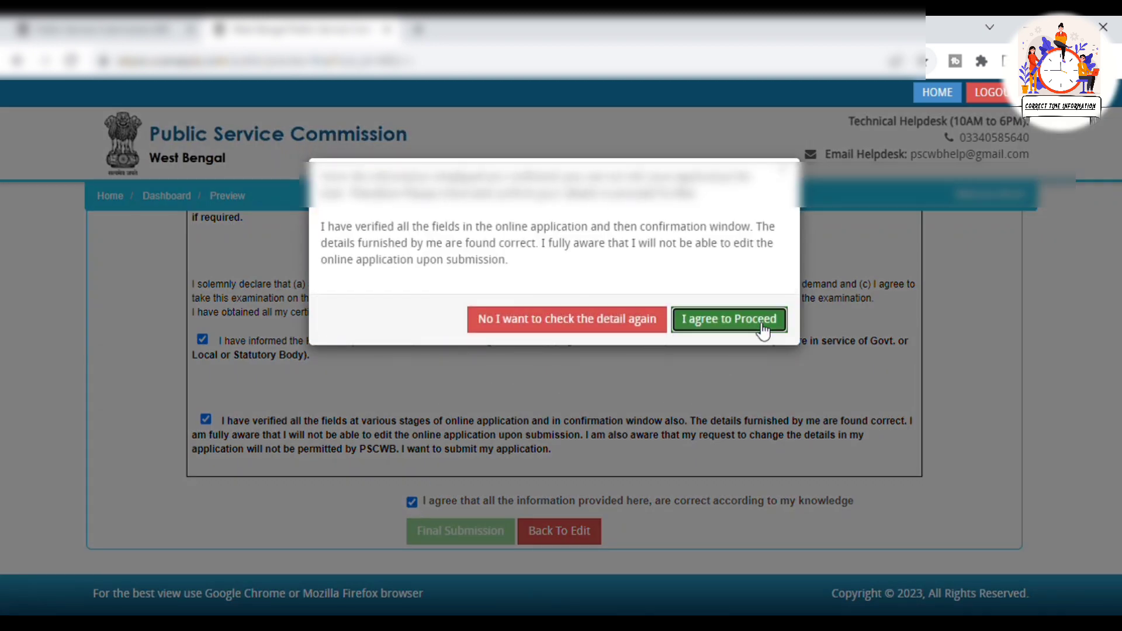
{"action": "left_click", "coordinate": [478, 544]}
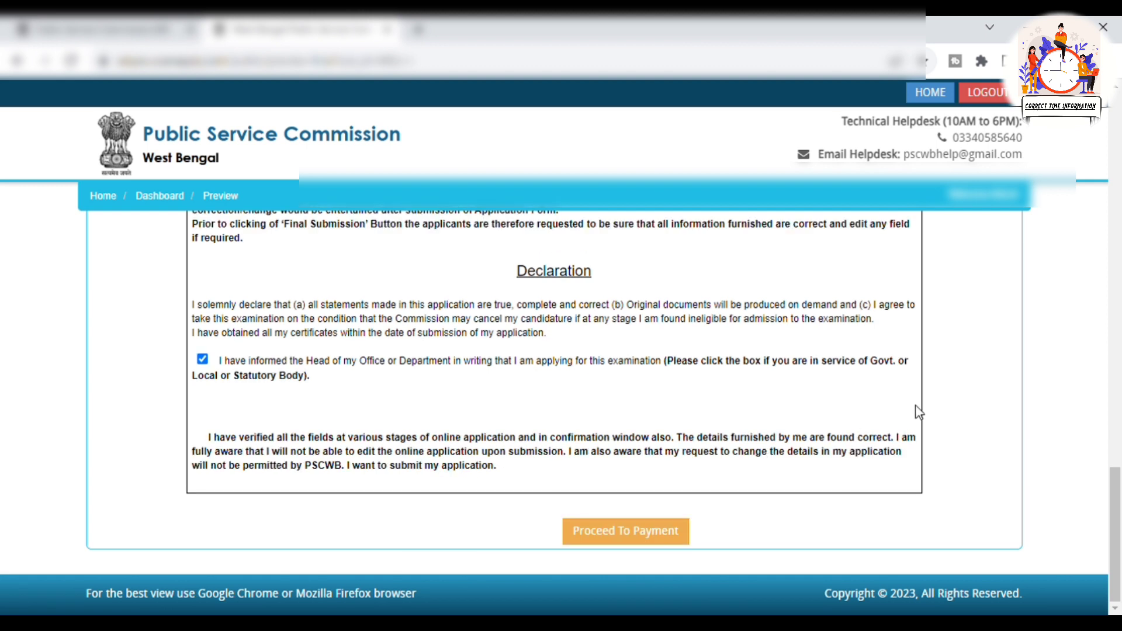
Pay via Razorpay by debit card, reaching the Rs. 115.78 payment summary
{"action": "left_click", "coordinate": [659, 541]}
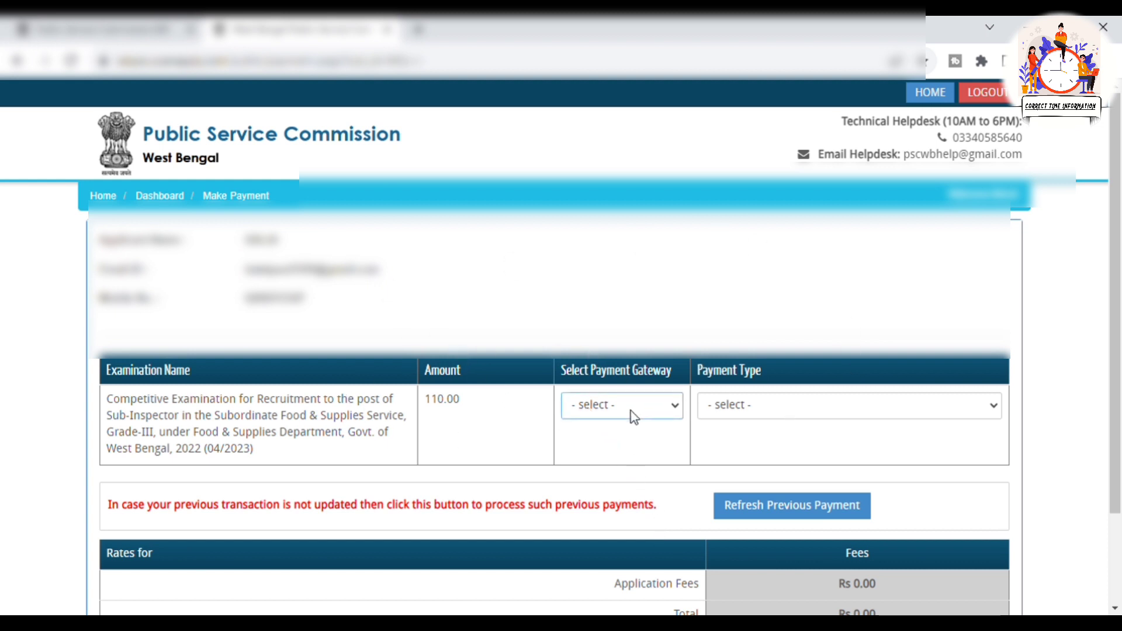
{"action": "left_click", "coordinate": [625, 452]}
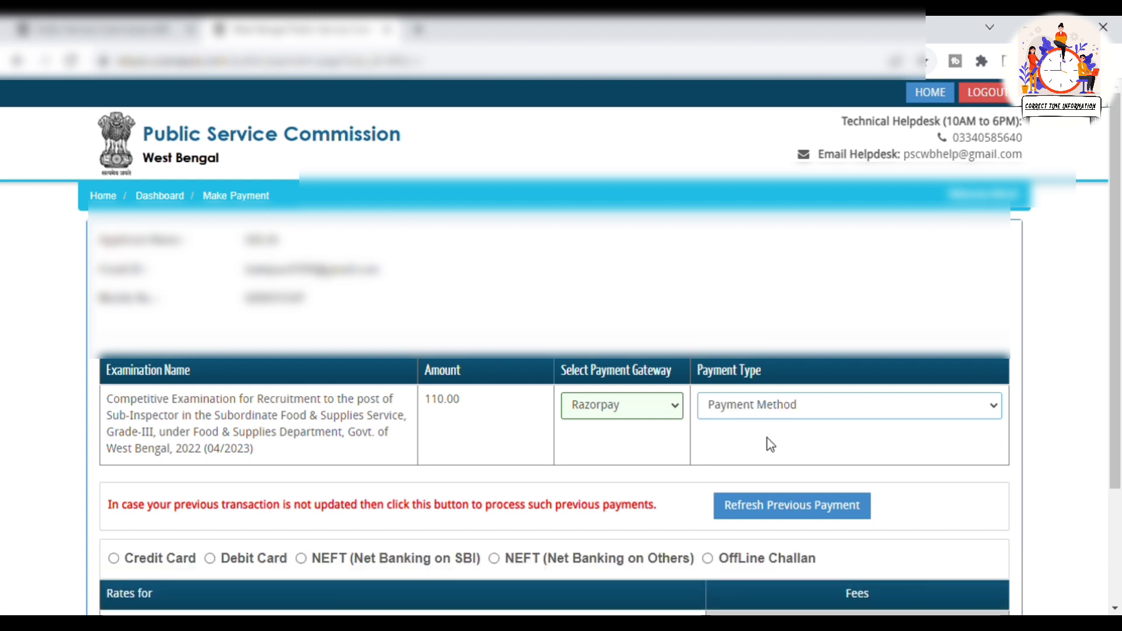
{"action": "scroll", "coordinate": [767, 437], "scroll_direction": "down", "scroll_amount": 3}
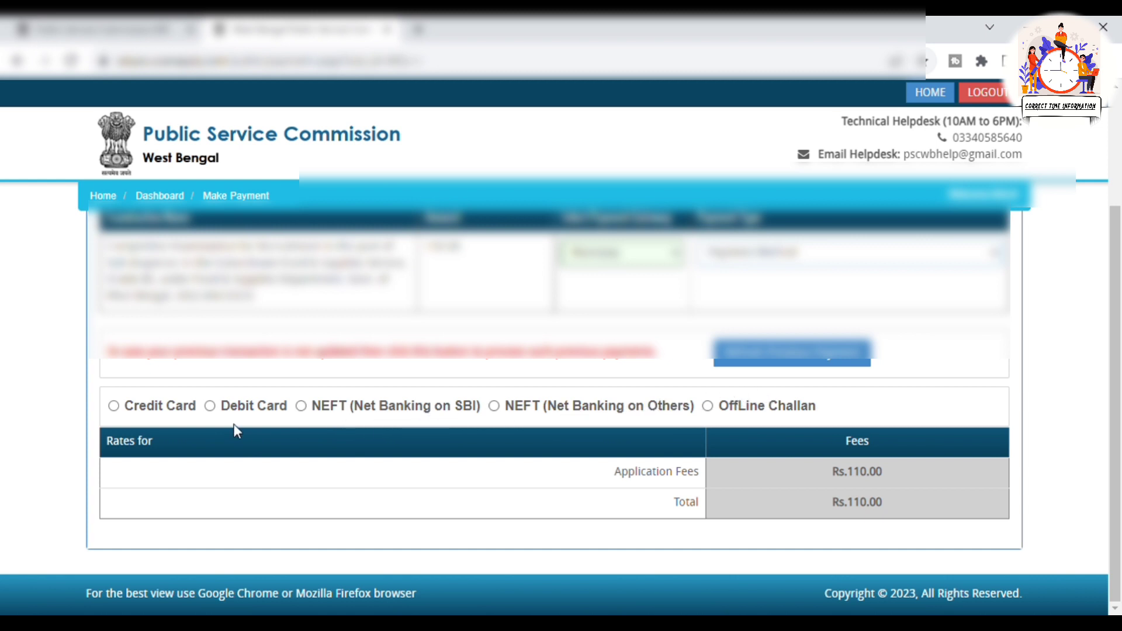
{"action": "left_click", "coordinate": [257, 410]}
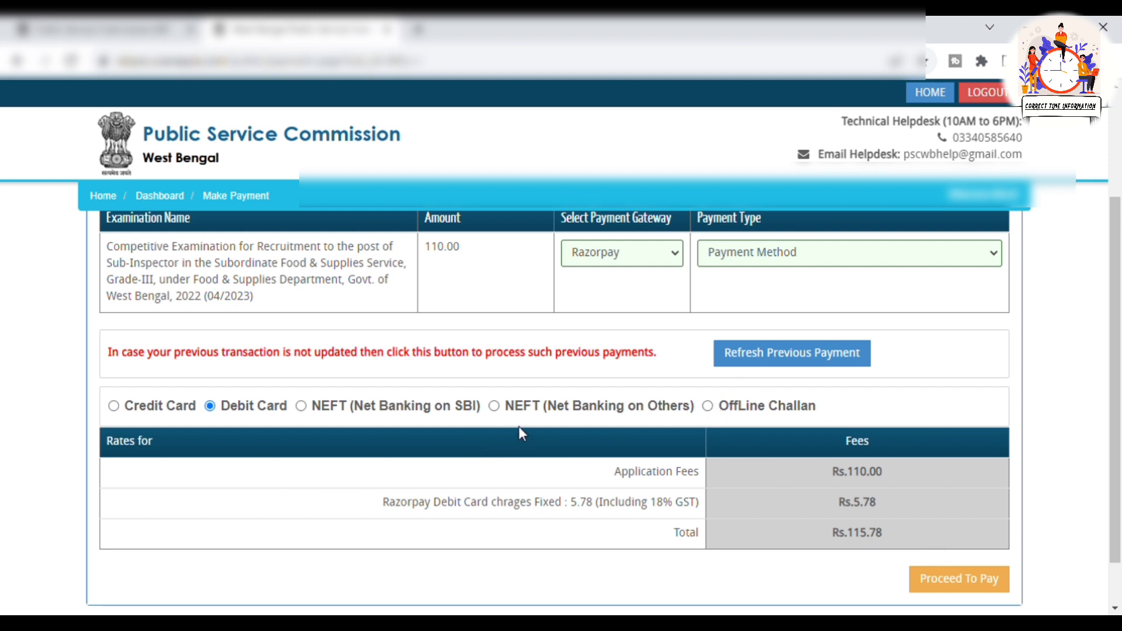
{"action": "left_click", "coordinate": [968, 589]}
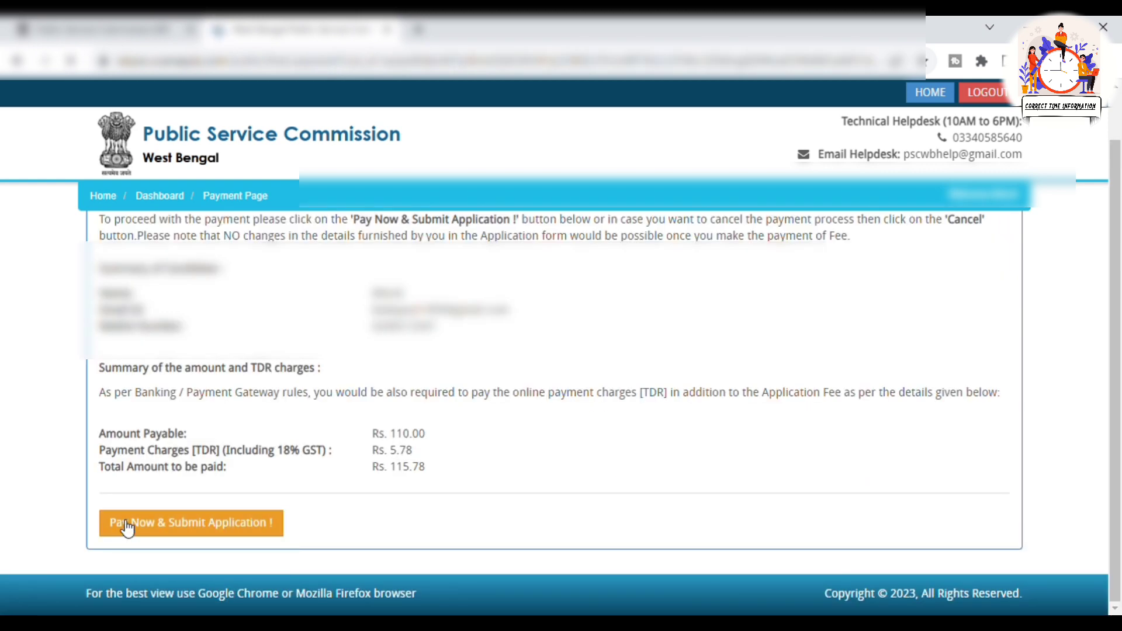
Start the ₹115.78 Razorpay payment, paste the contact phone number, and open the new debit card form
{"action": "left_click", "coordinate": [251, 534]}
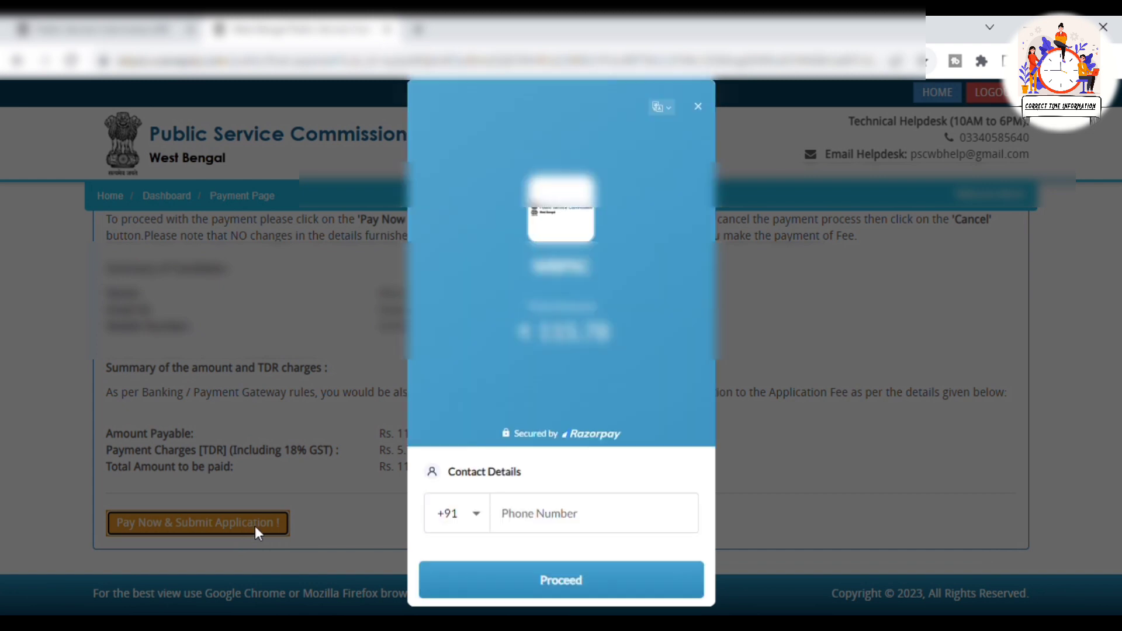
{"action": "left_click", "coordinate": [541, 522]}
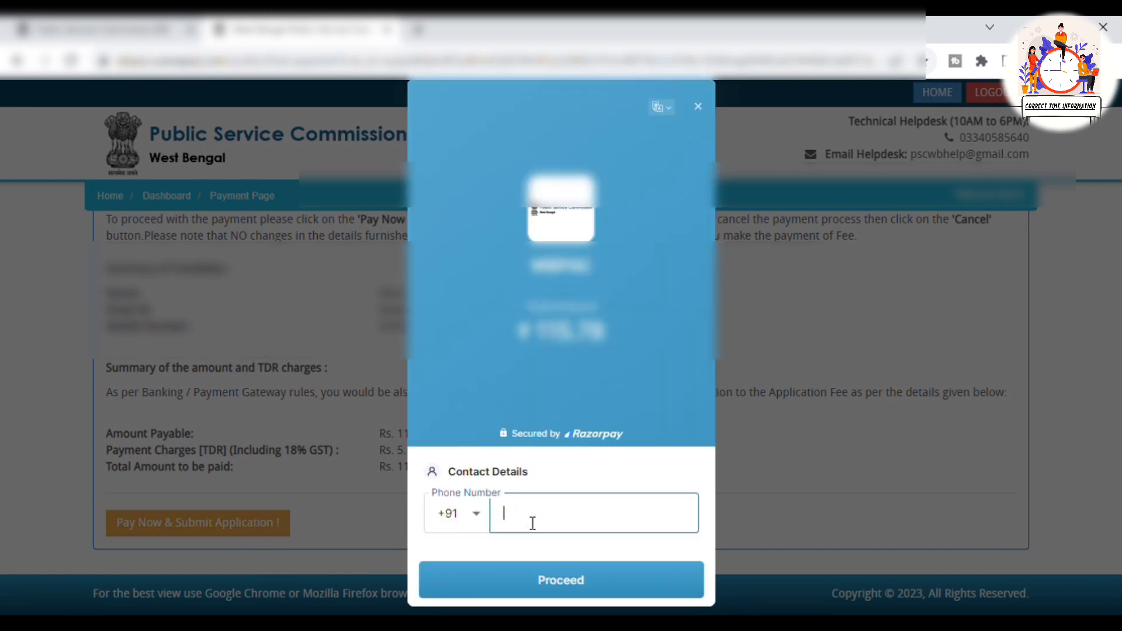
{"action": "key", "text": "ctrl+v"}
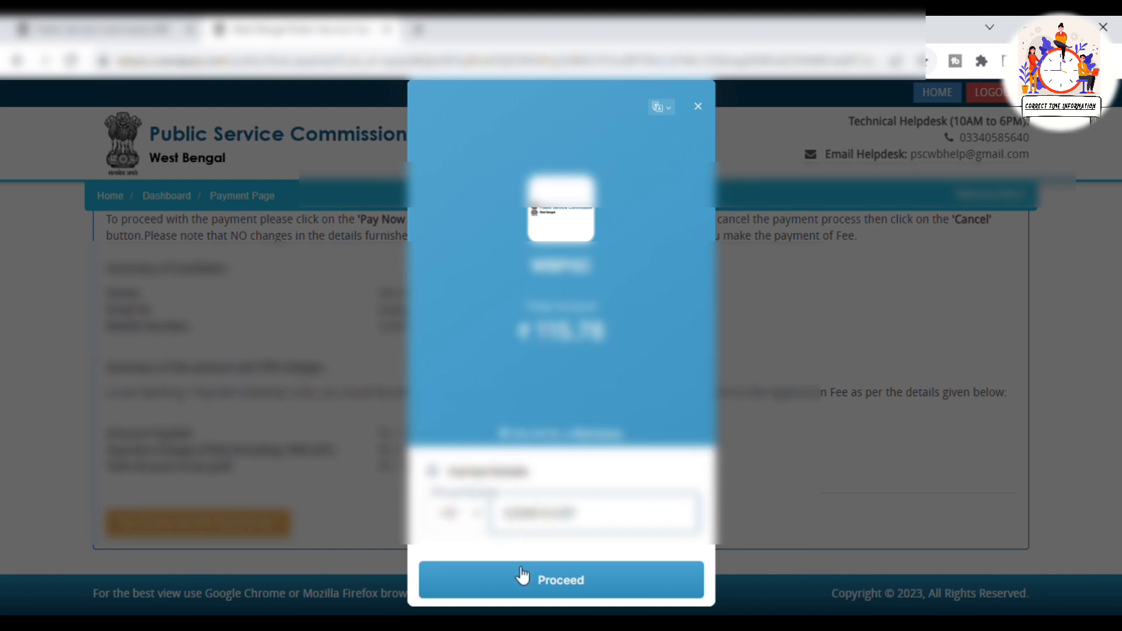
{"action": "left_click", "coordinate": [578, 592]}
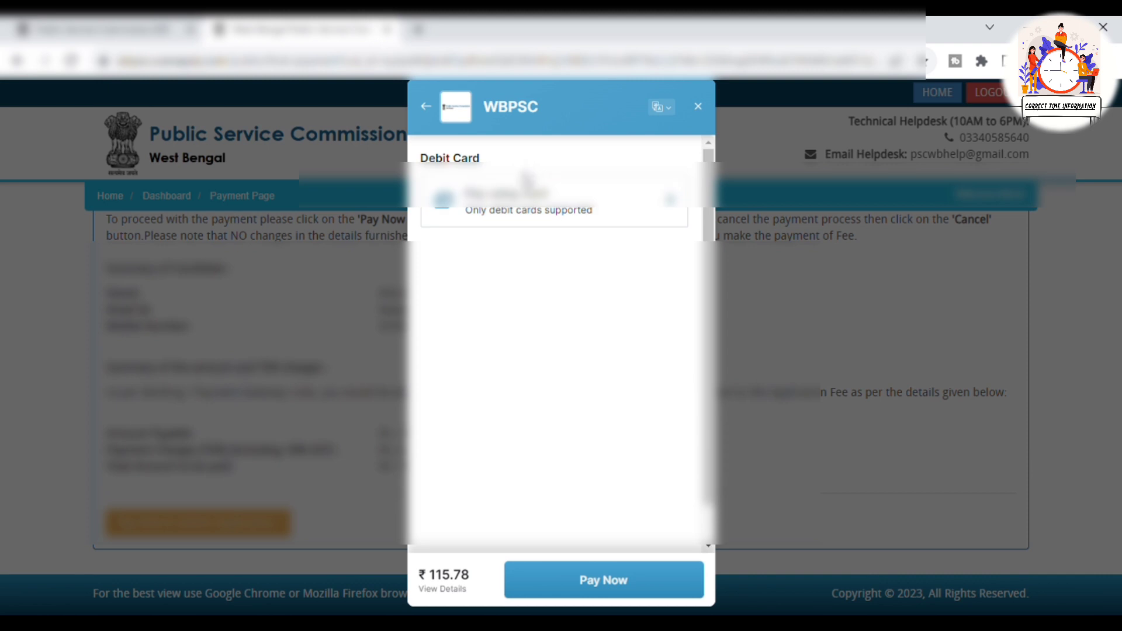
{"action": "left_click", "coordinate": [656, 214]}
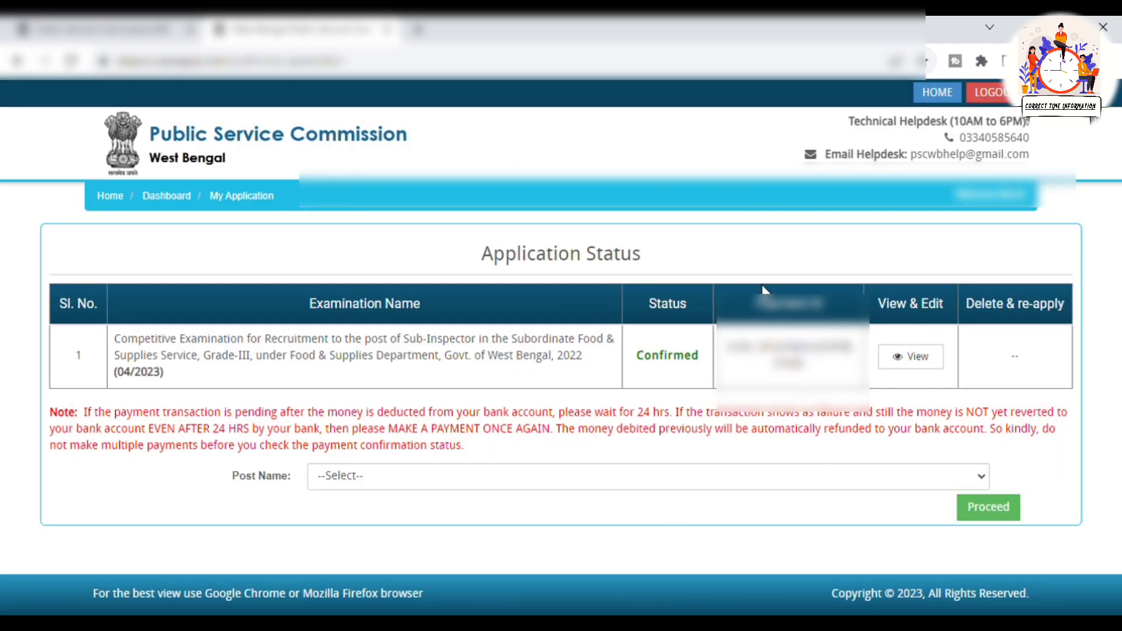
View the confirmed application and send it to print as Save as PDF
{"action": "left_click", "coordinate": [915, 369]}
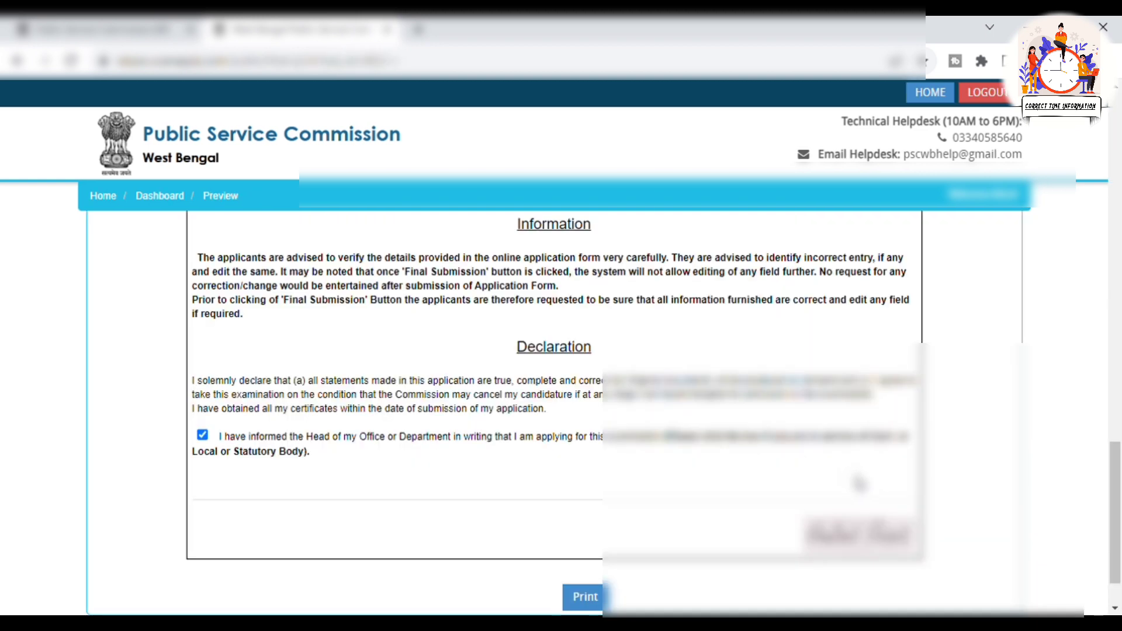
{"action": "left_click", "coordinate": [585, 597]}
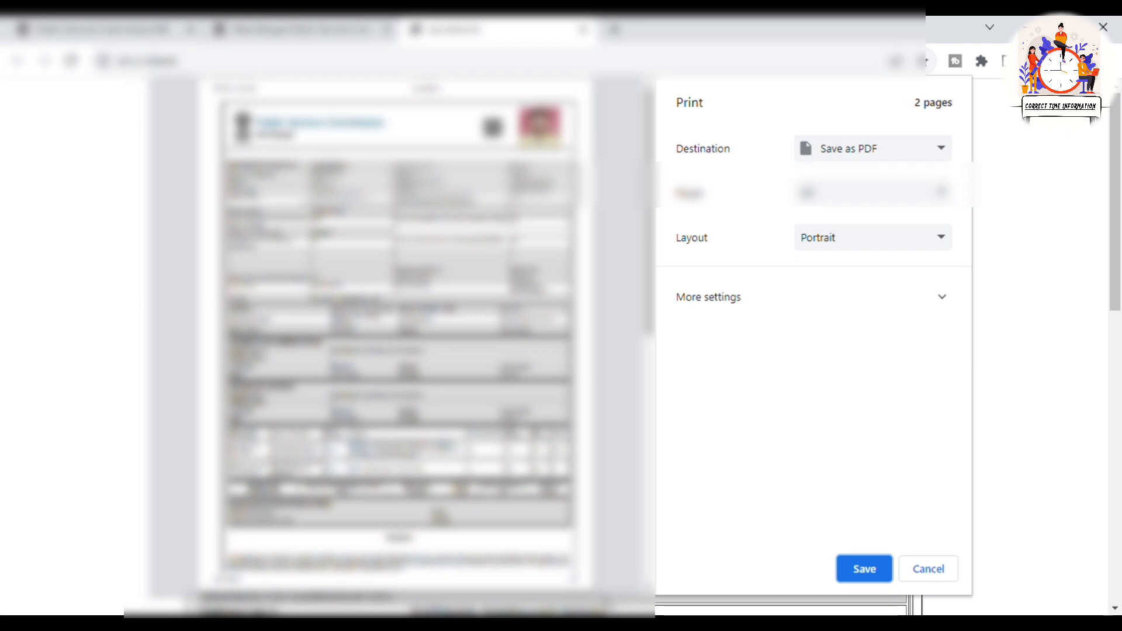
{"action": "left_click", "coordinate": [954, 580]}
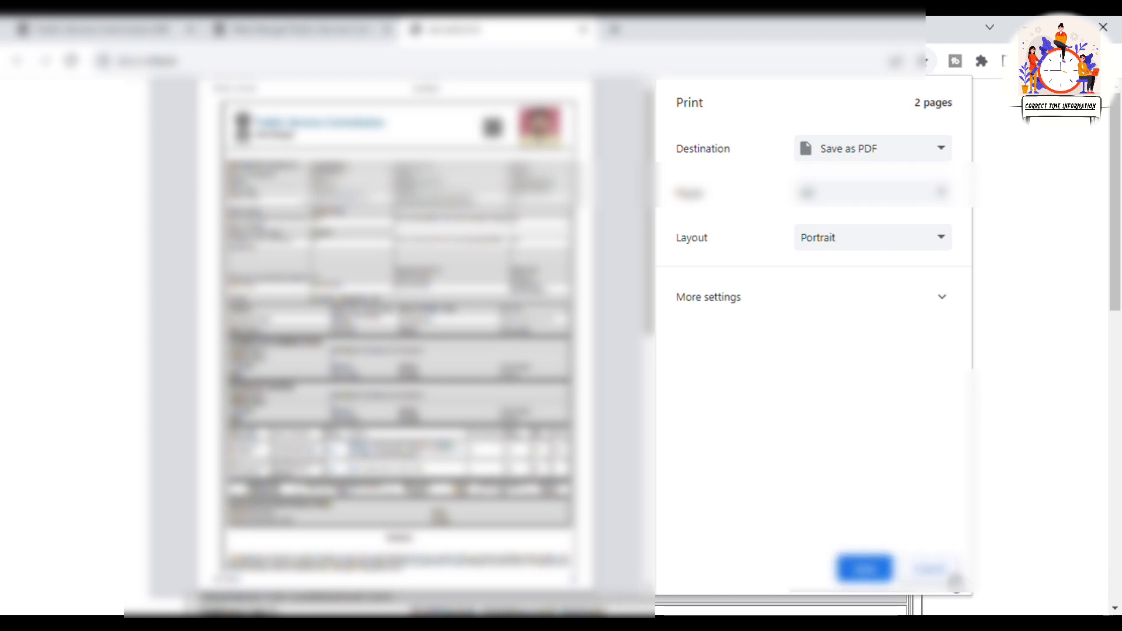